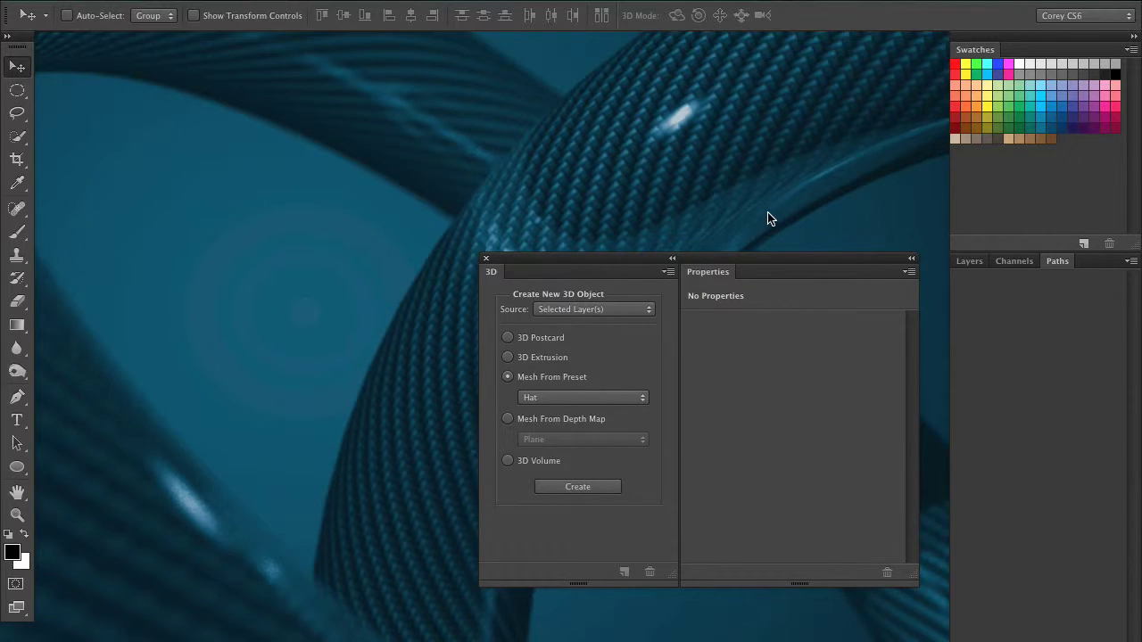
Step: Examine the 3D file formats accepted when creating a new 3D layer from a file, browsing the Desktop folder, and cancel
left_click(514, 4)
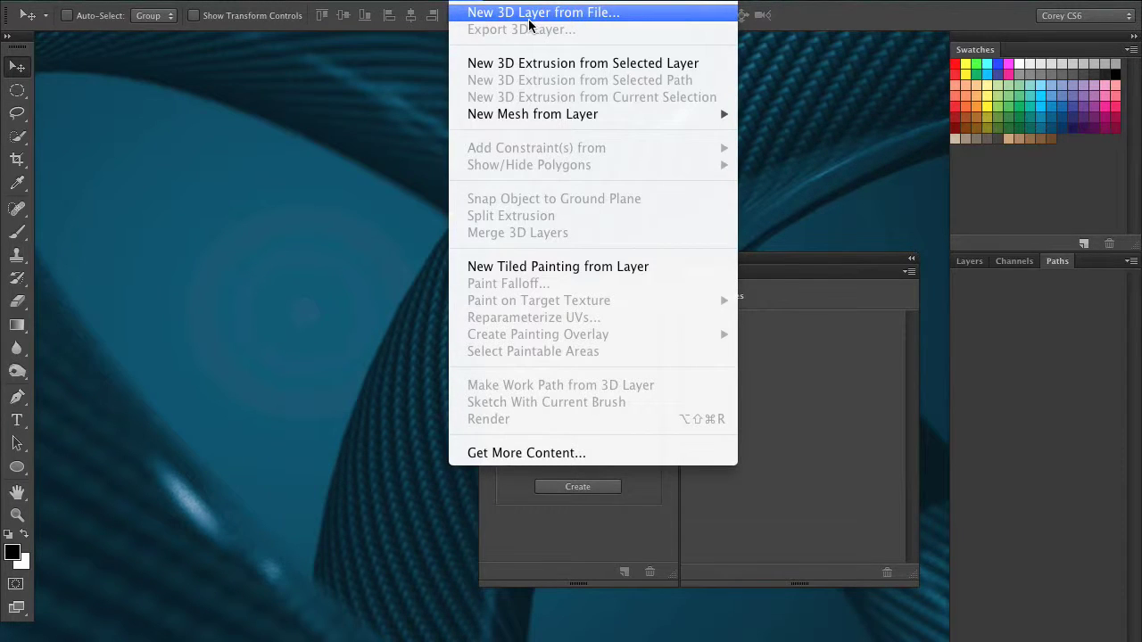
left_click(595, 14)
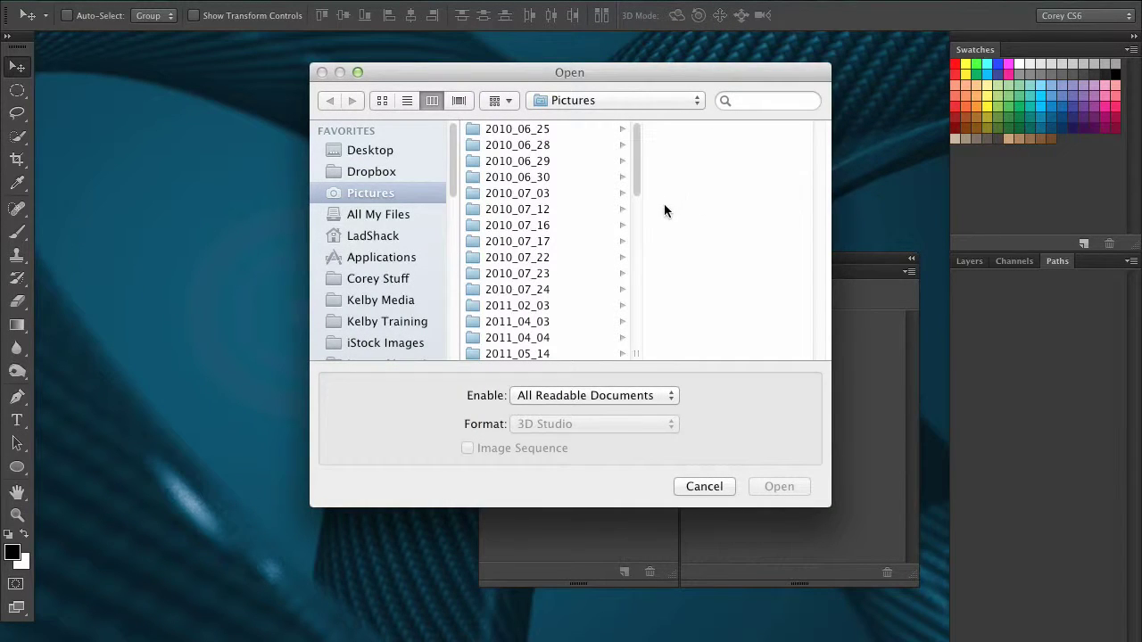
left_click(392, 150)
left_click(610, 398)
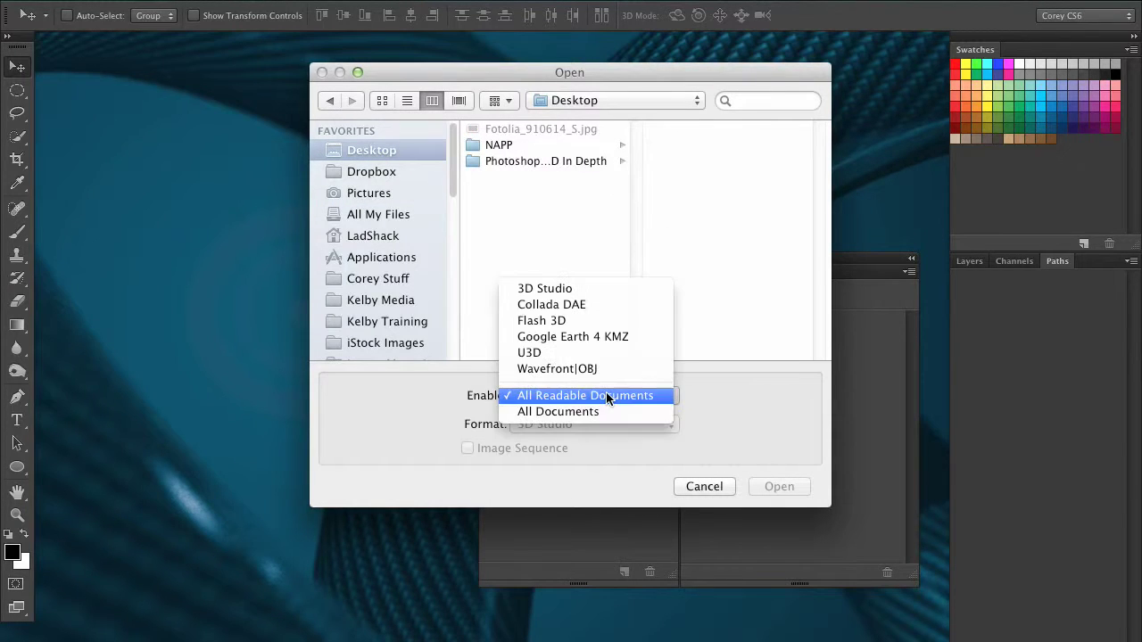
left_click(549, 401)
left_click(557, 400)
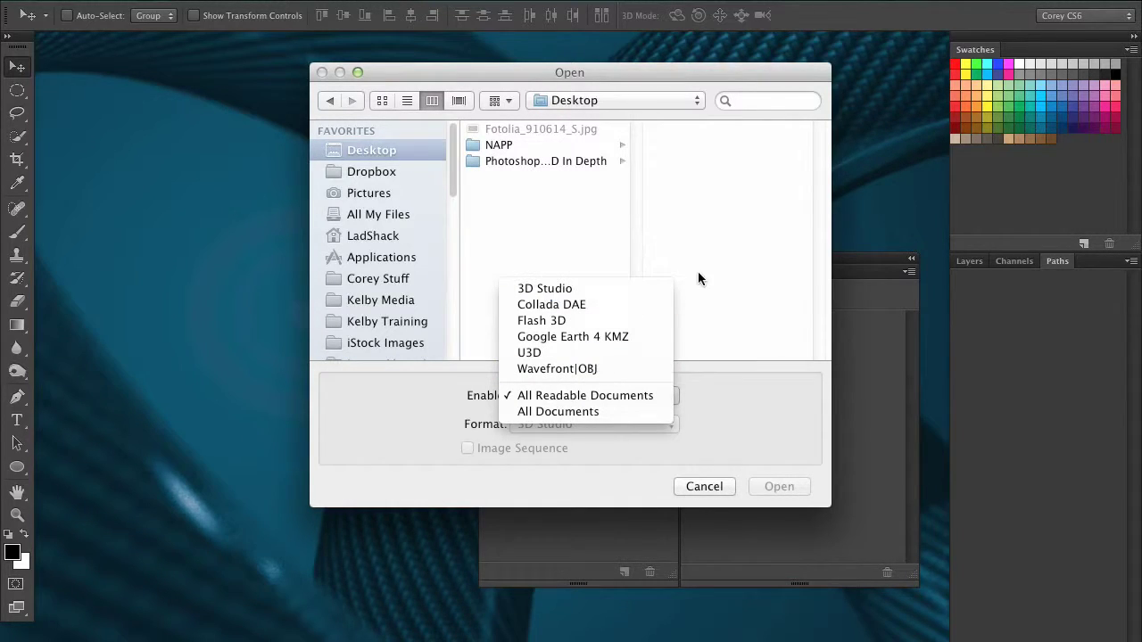
left_click(710, 247)
left_click(705, 487)
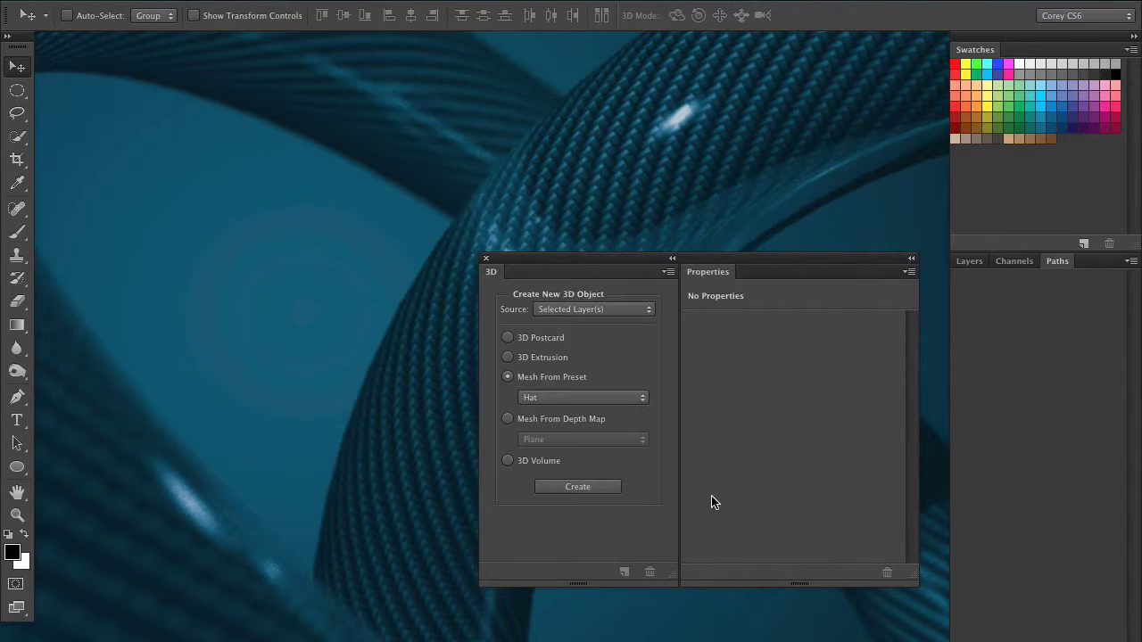
left_click_drag(658, 260, 657, 262)
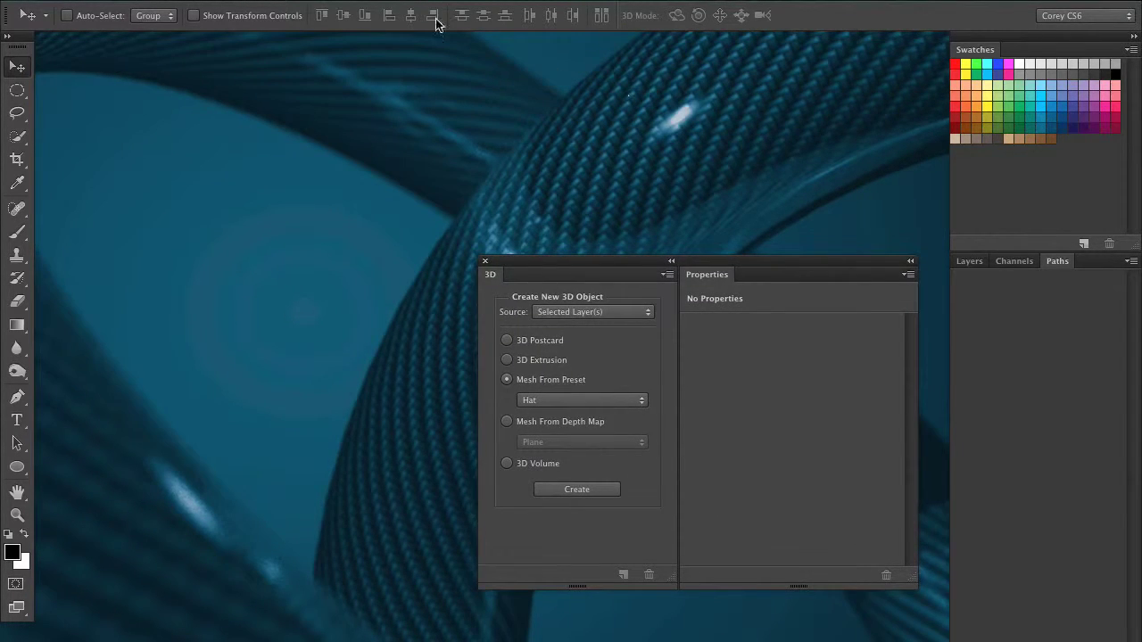
left_click_drag(577, 258, 559, 255)
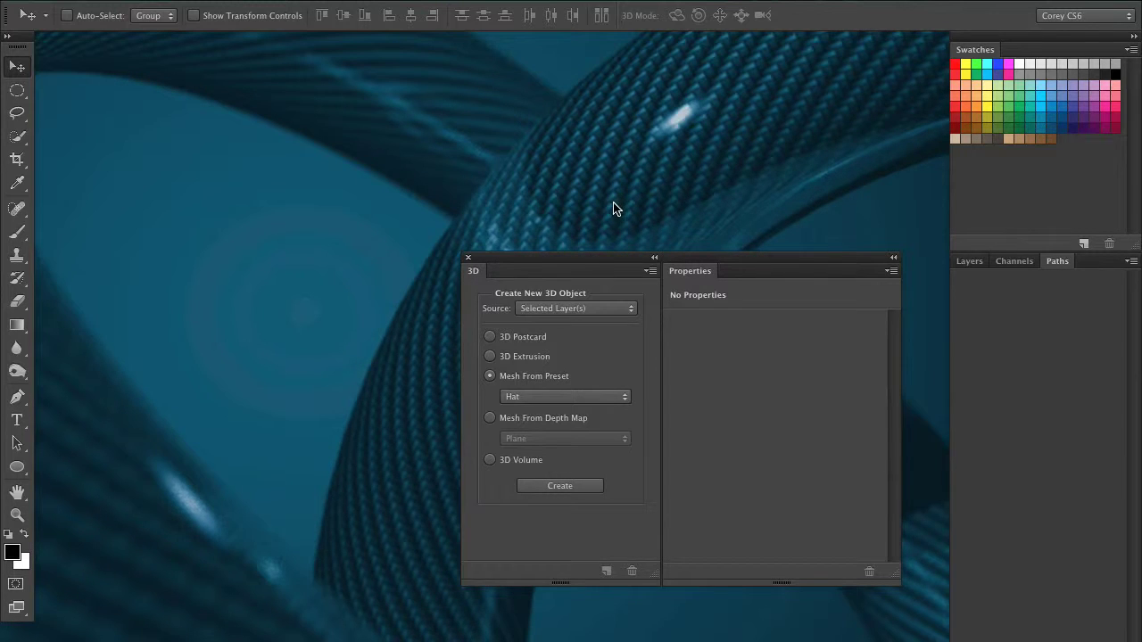
left_click_drag(703, 264, 699, 270)
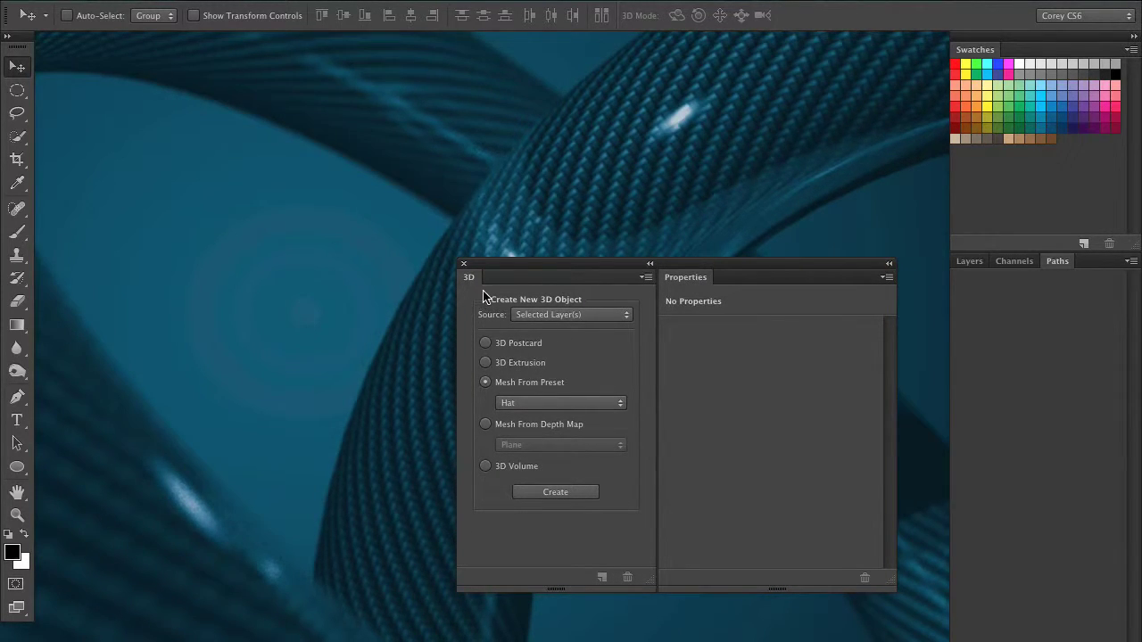
Step: Set the source for a new 3D object to File, start creating it, and cancel the file selection
left_click(542, 314)
left_click(444, 460)
left_click(553, 317)
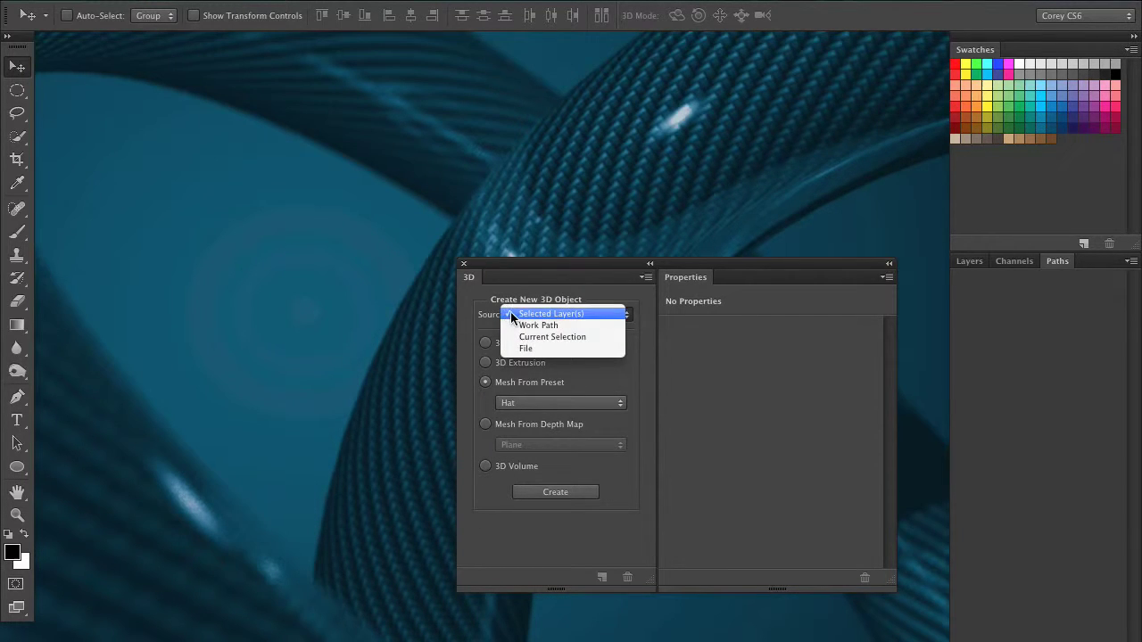
left_click(555, 348)
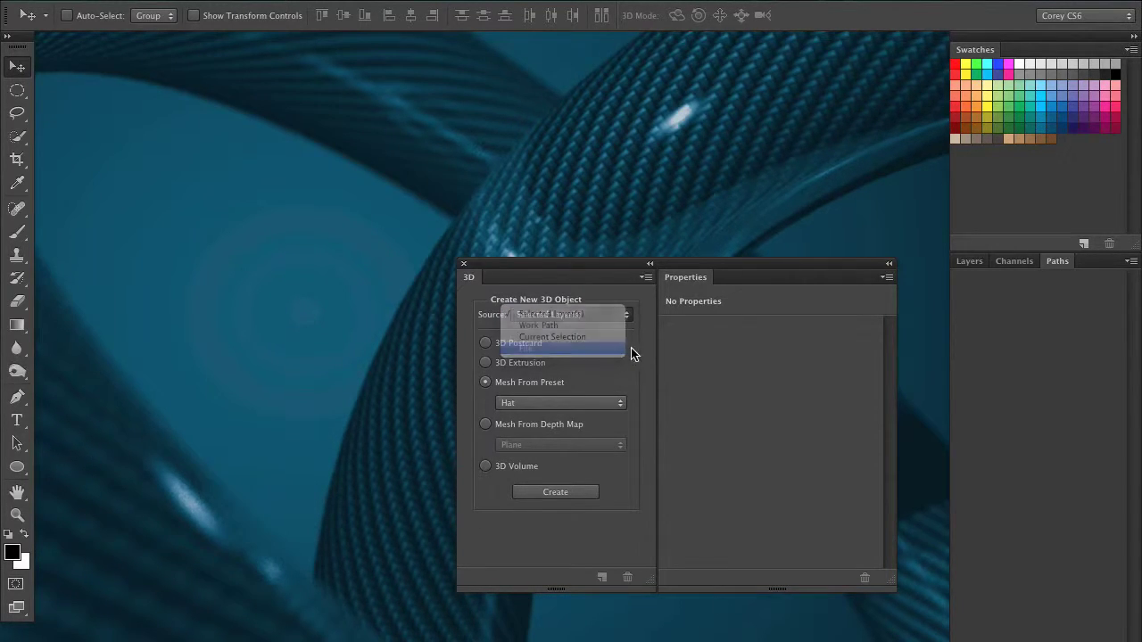
left_click(562, 496)
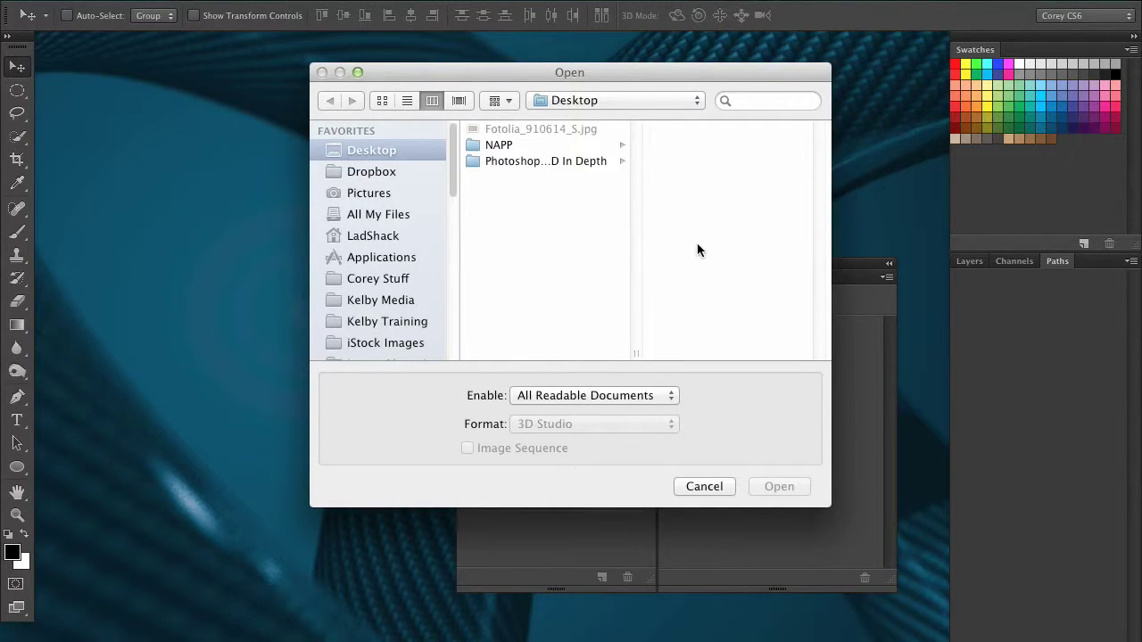
left_click(695, 486)
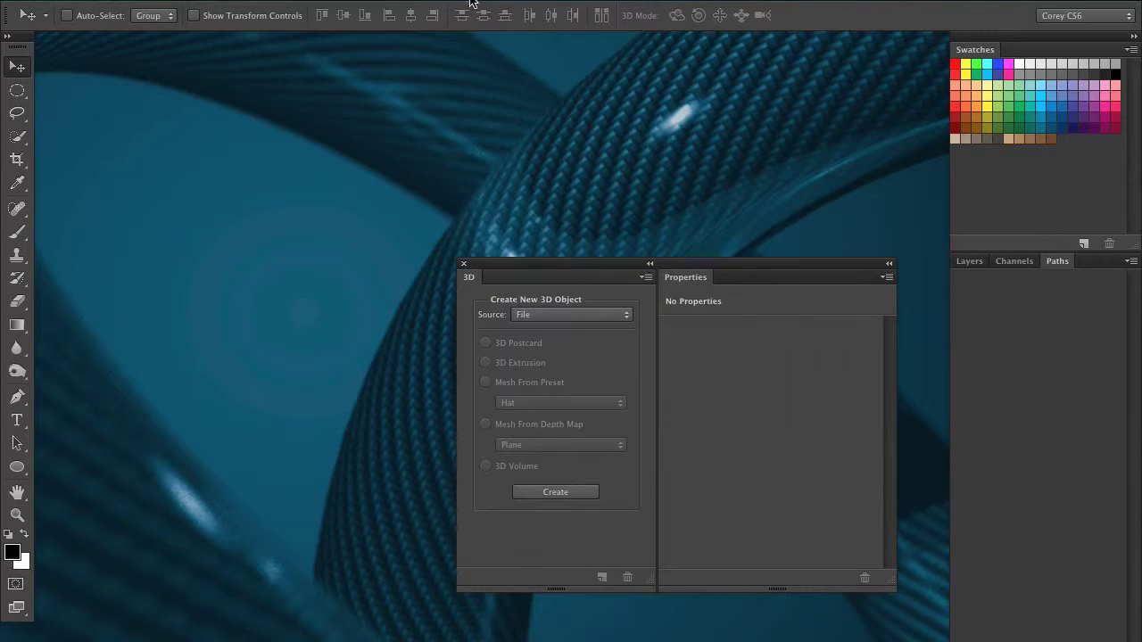
left_click(466, 1)
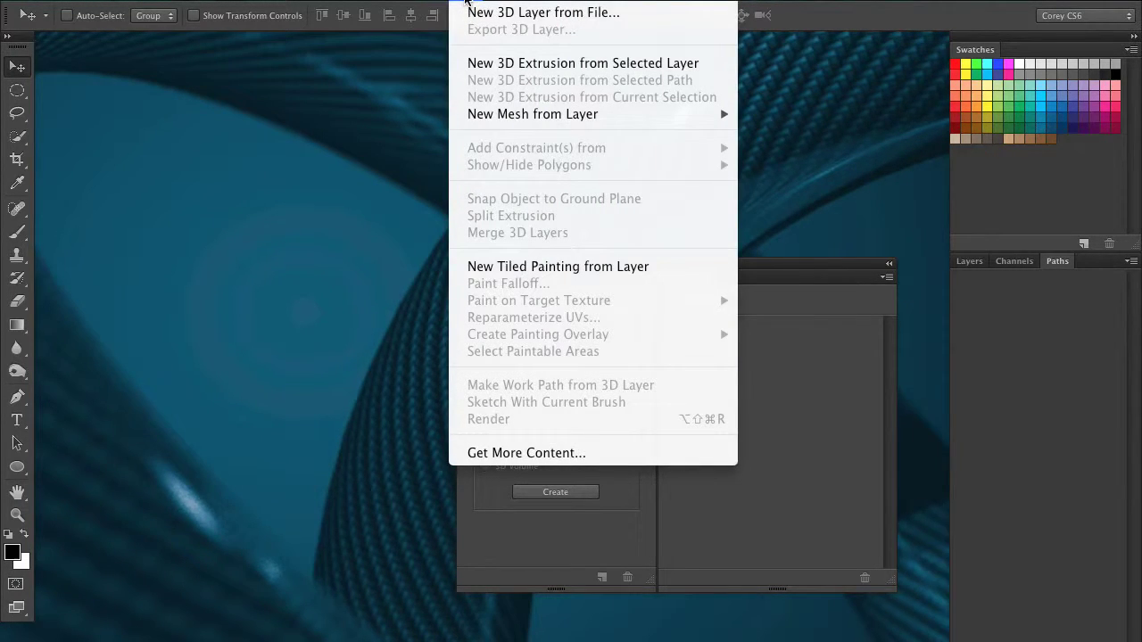
left_click(810, 213)
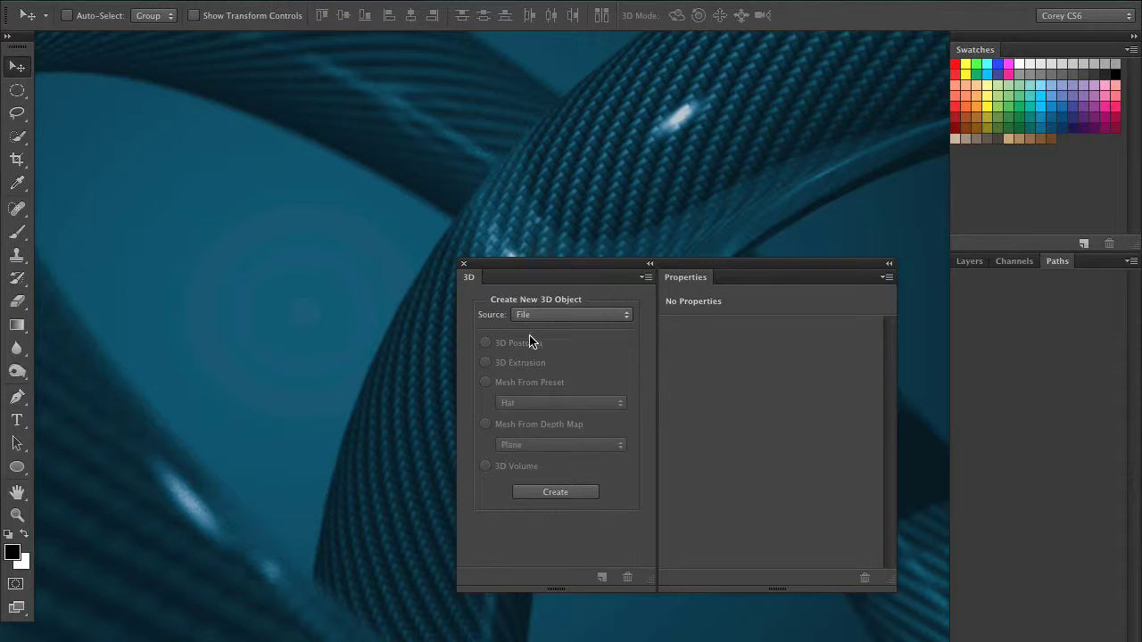
Step: Create a new 3D layer from Decor 3 N191011.3DS in the second subfolder of 3_Importing 3D
left_click(493, 2)
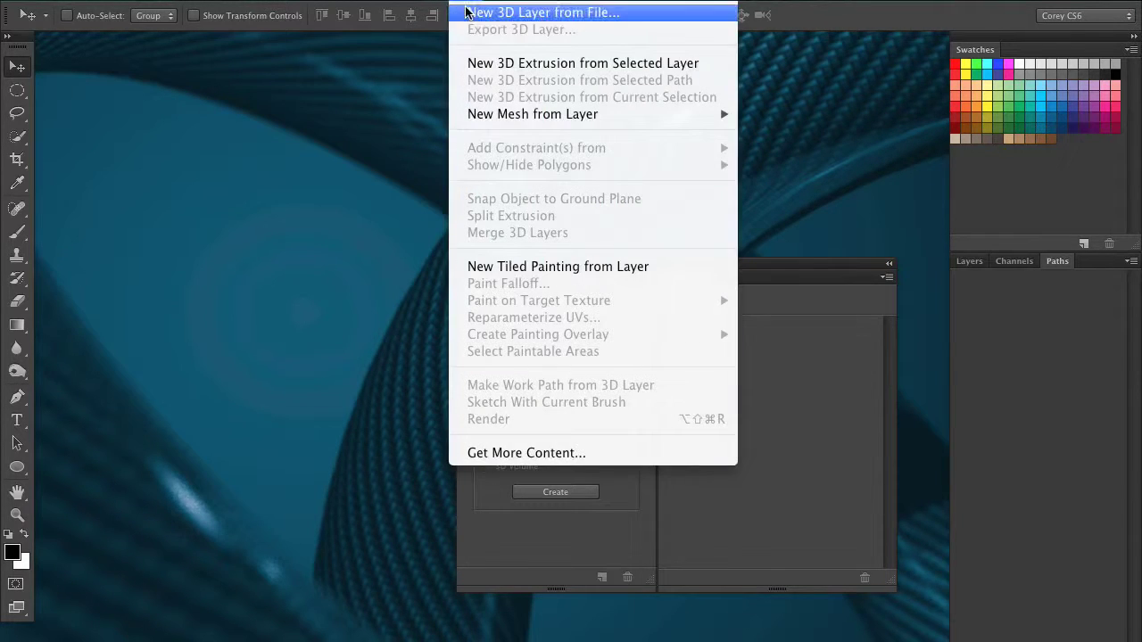
left_click(539, 14)
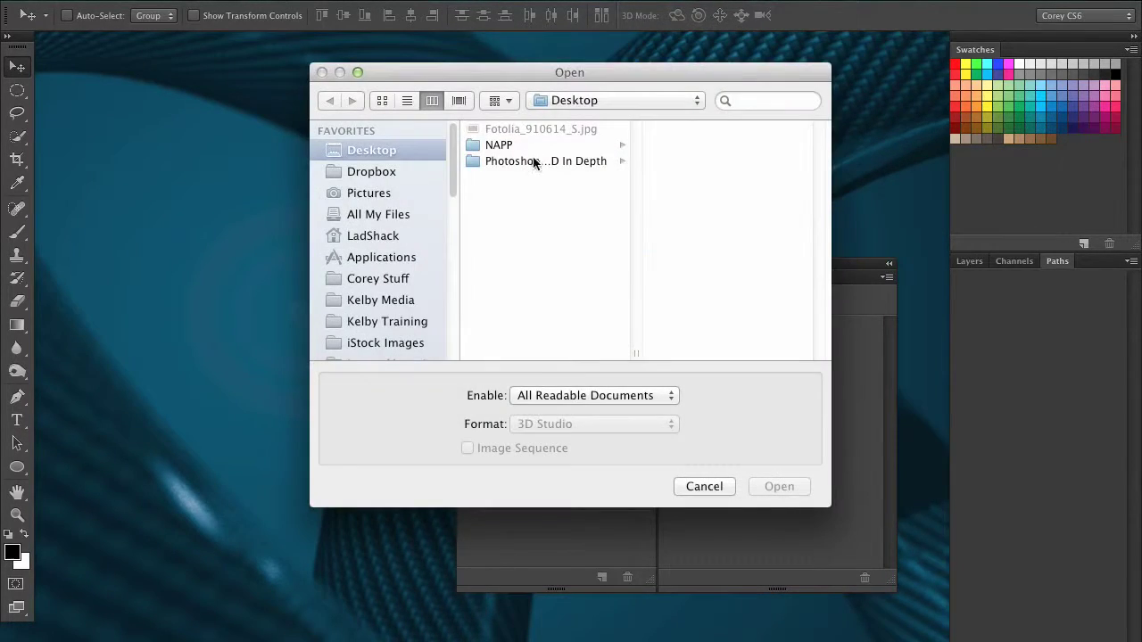
left_click(523, 147)
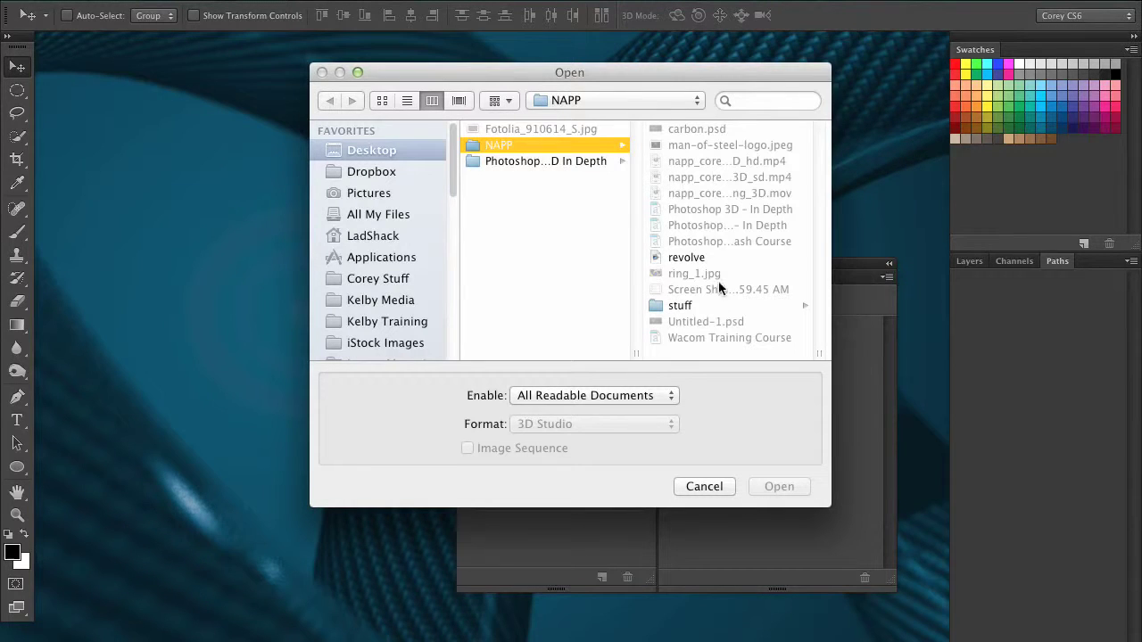
left_click(580, 162)
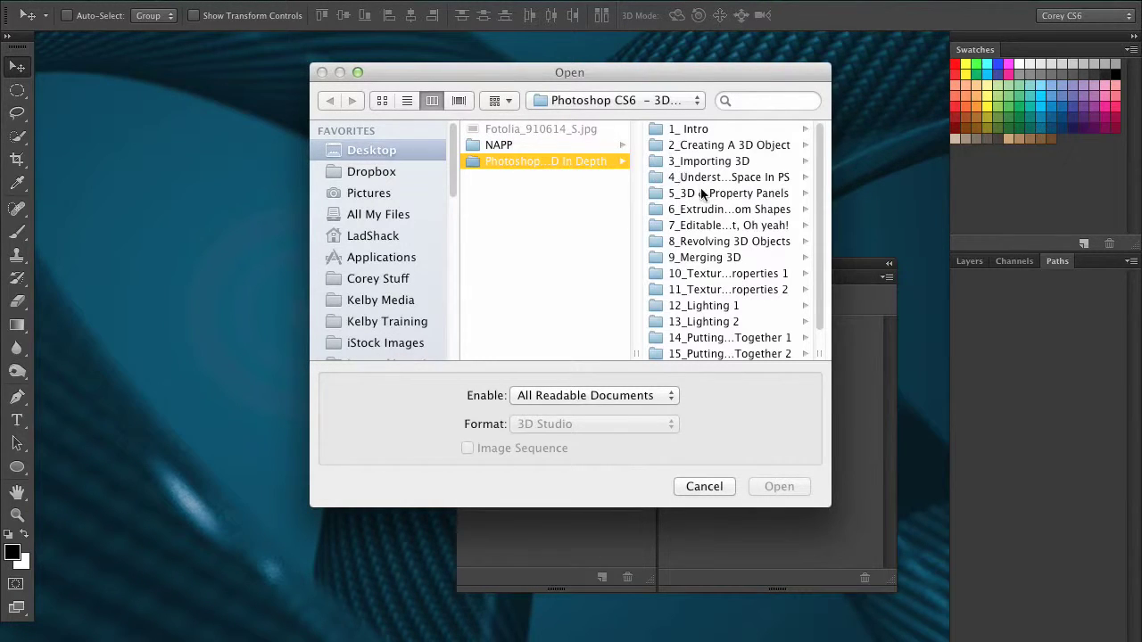
left_click(724, 162)
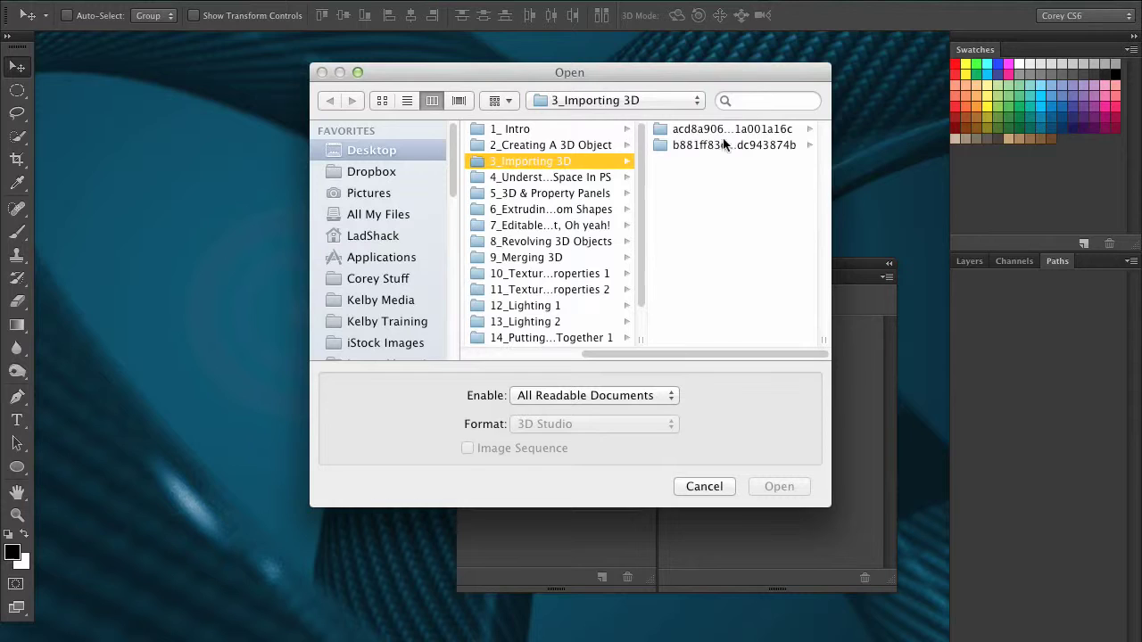
left_click(736, 131)
left_click(622, 145)
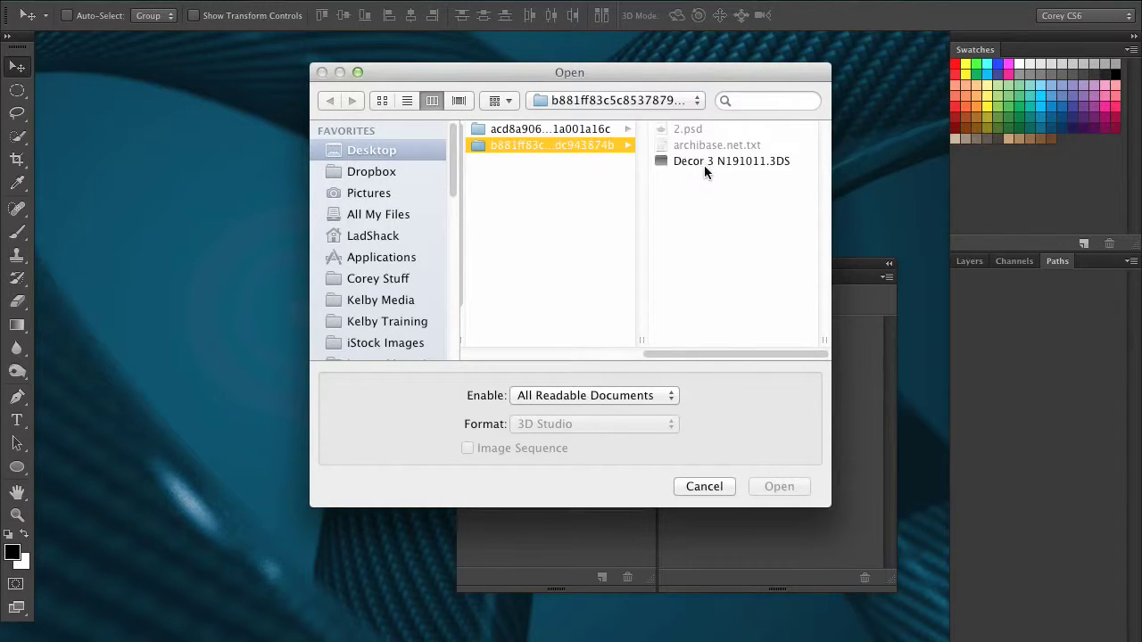
left_click(704, 162)
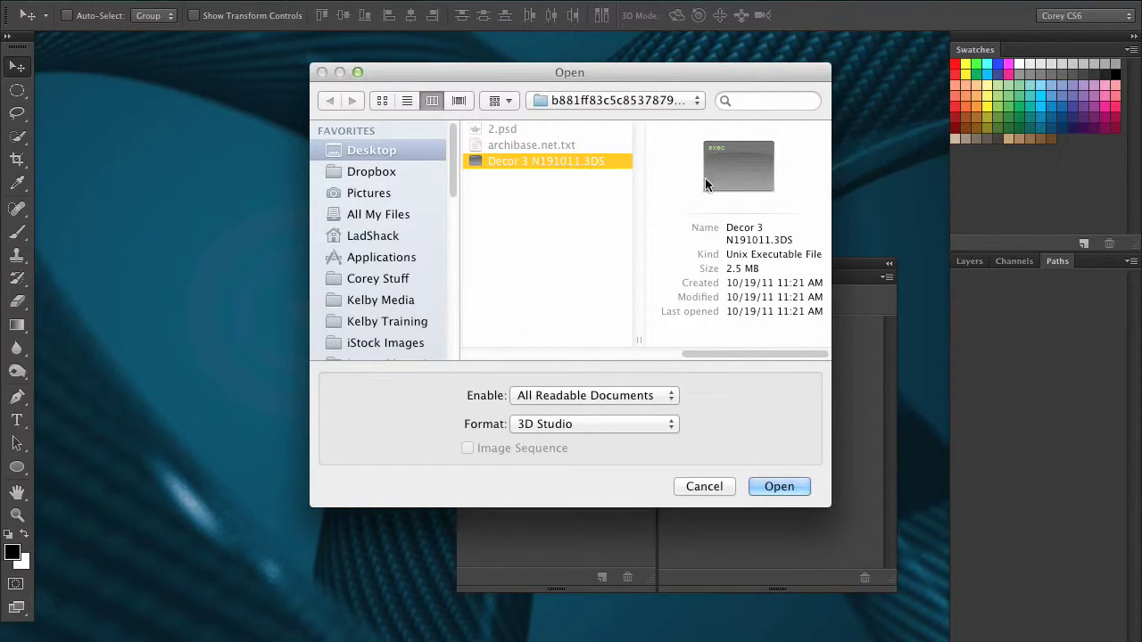
left_click(777, 490)
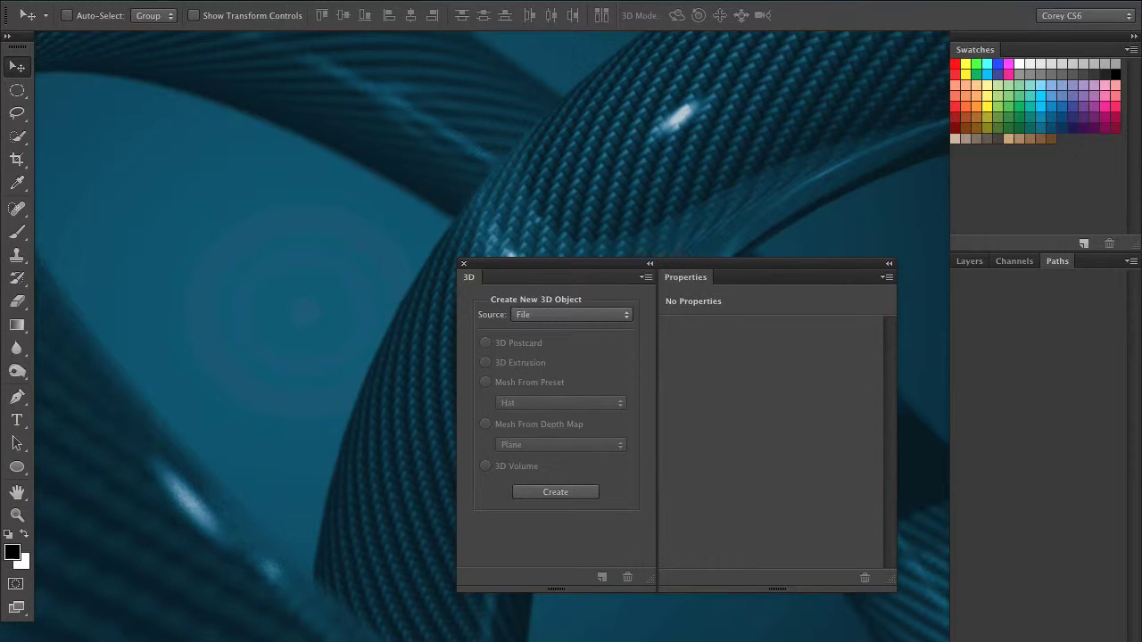
left_click(596, 212)
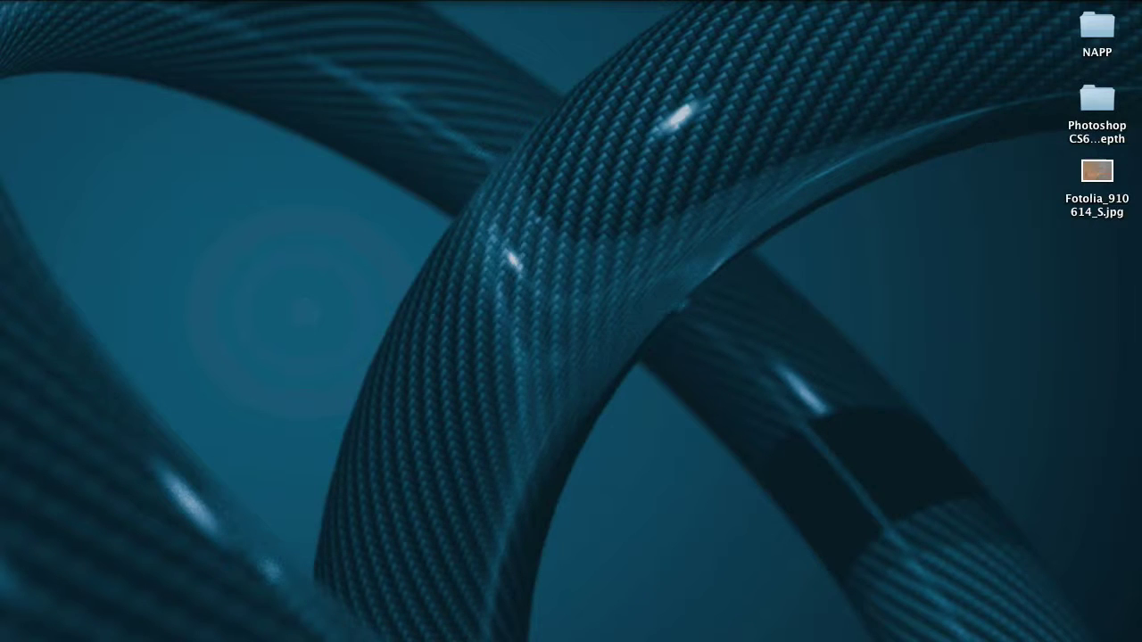
left_click(383, 641)
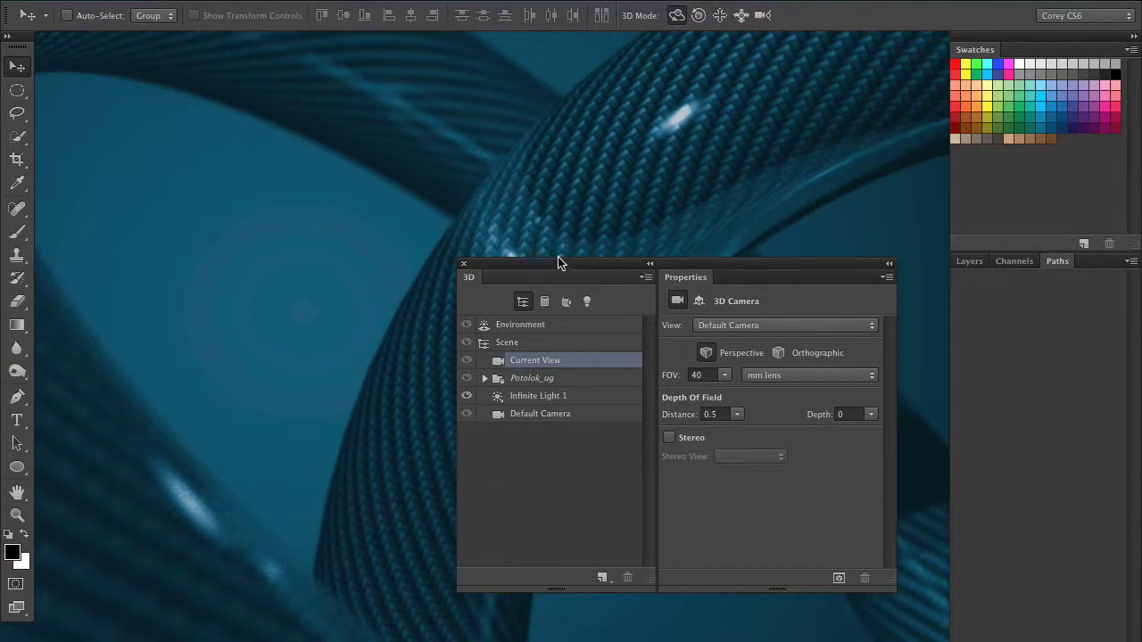
Step: Show the layers, restore the document window with the imported model, and move the floating 3D and Properties panels off the canvas
left_click_drag(561, 260, 613, 256)
left_click(473, 0)
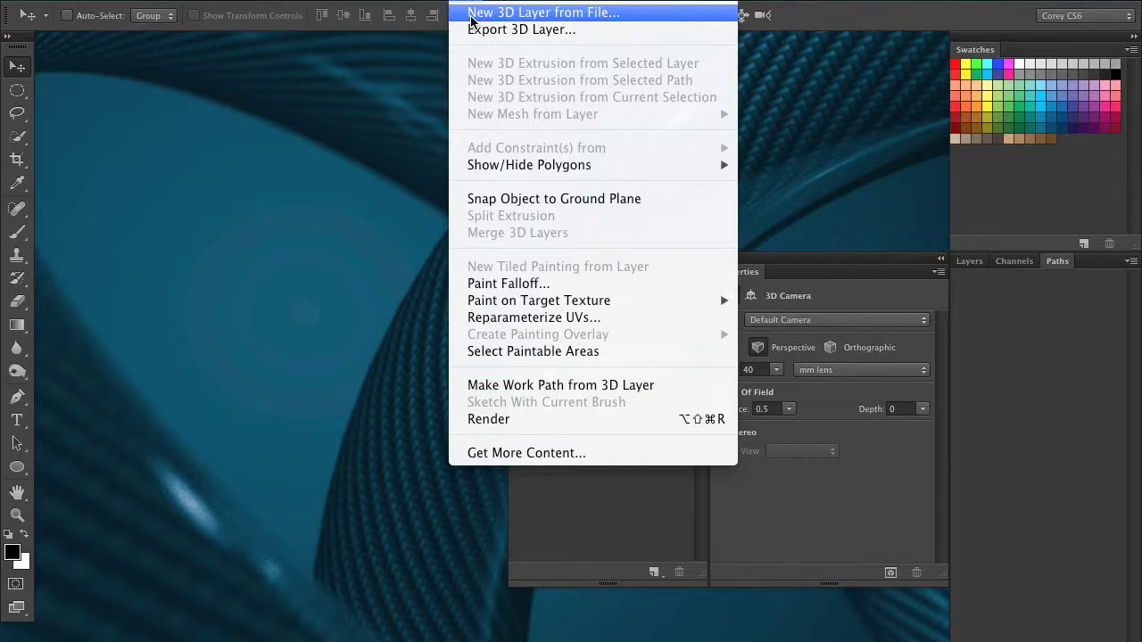
left_click(1007, 264)
left_click(969, 260)
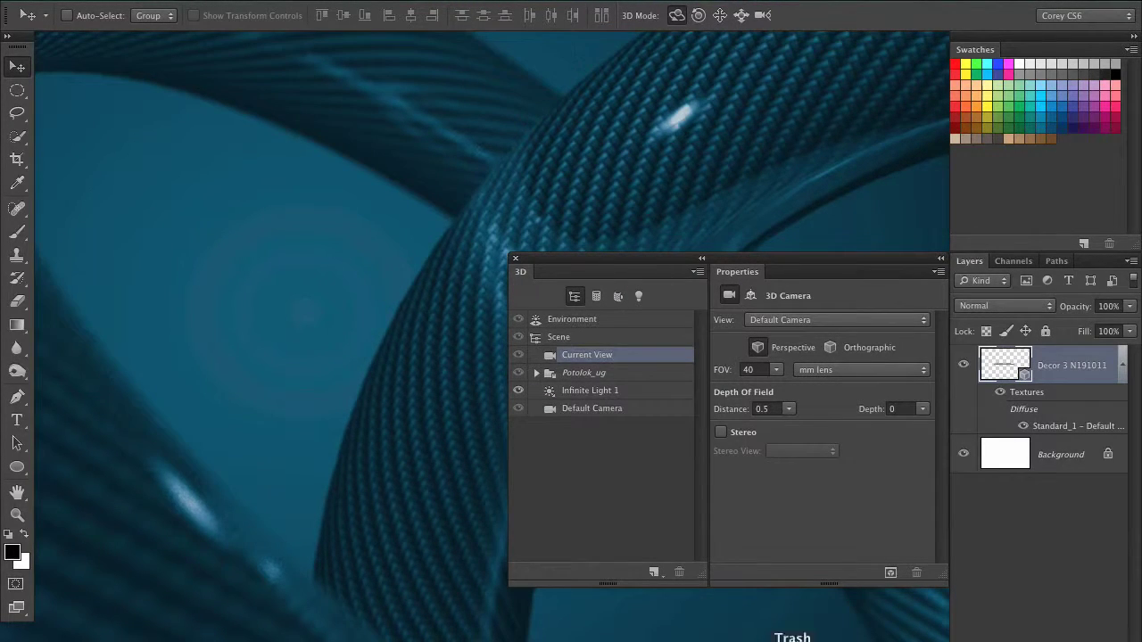
left_click(762, 639)
left_click_drag(599, 258, 581, 621)
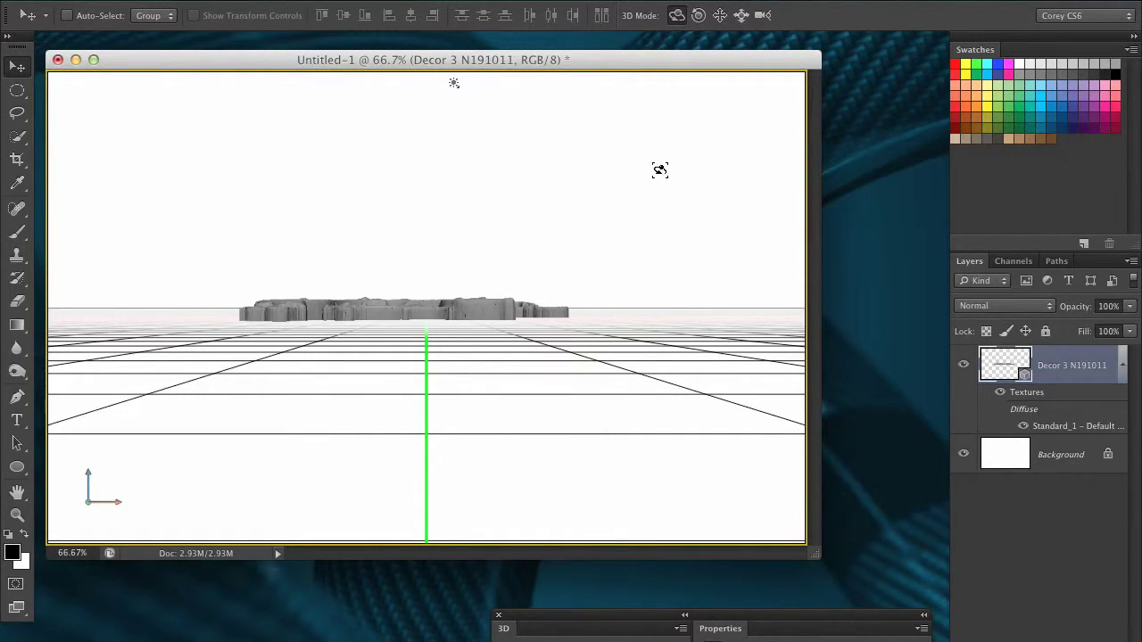
Step: Orbit the 3D camera around the ornament, slide it closer, and orbit again to a nearly top-down view
left_click_drag(630, 207, 774, 246)
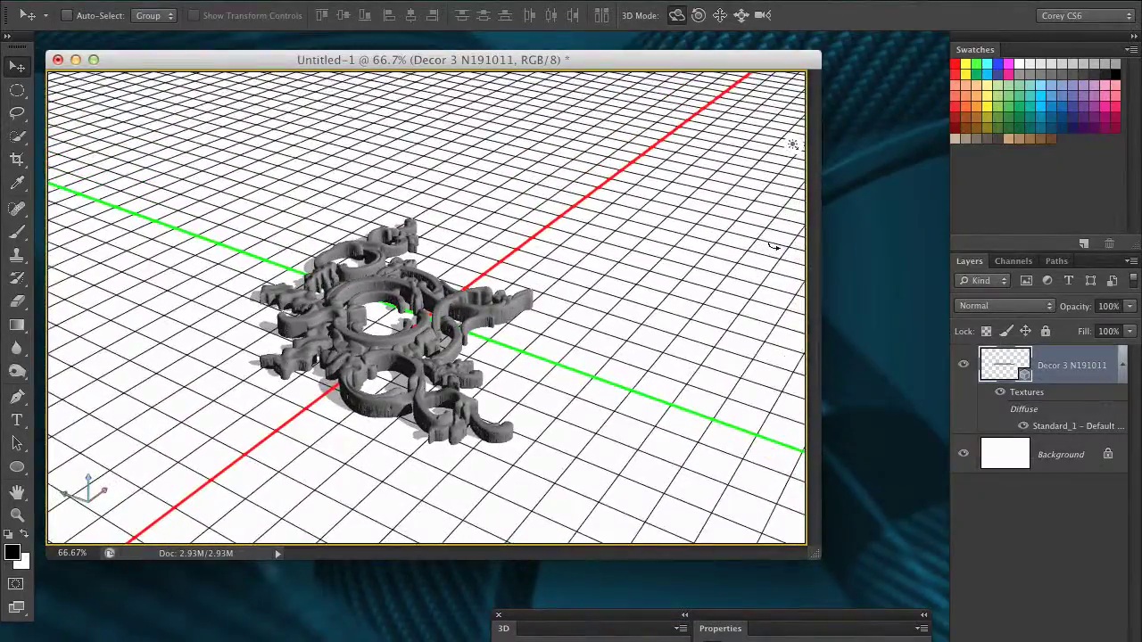
left_click(741, 18)
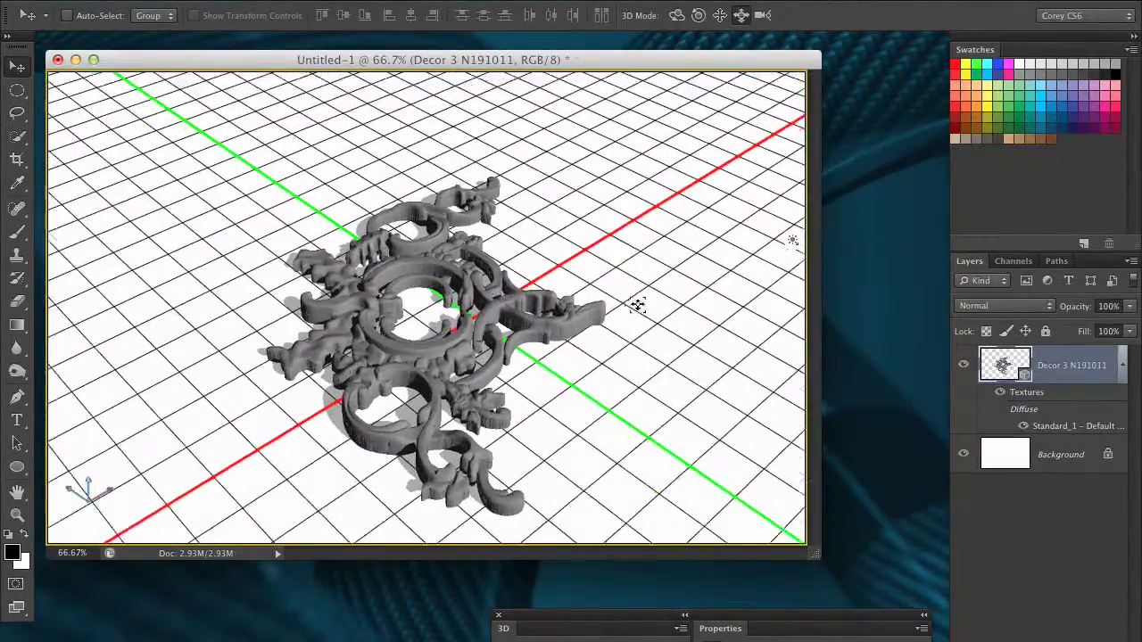
left_click_drag(635, 437, 637, 451)
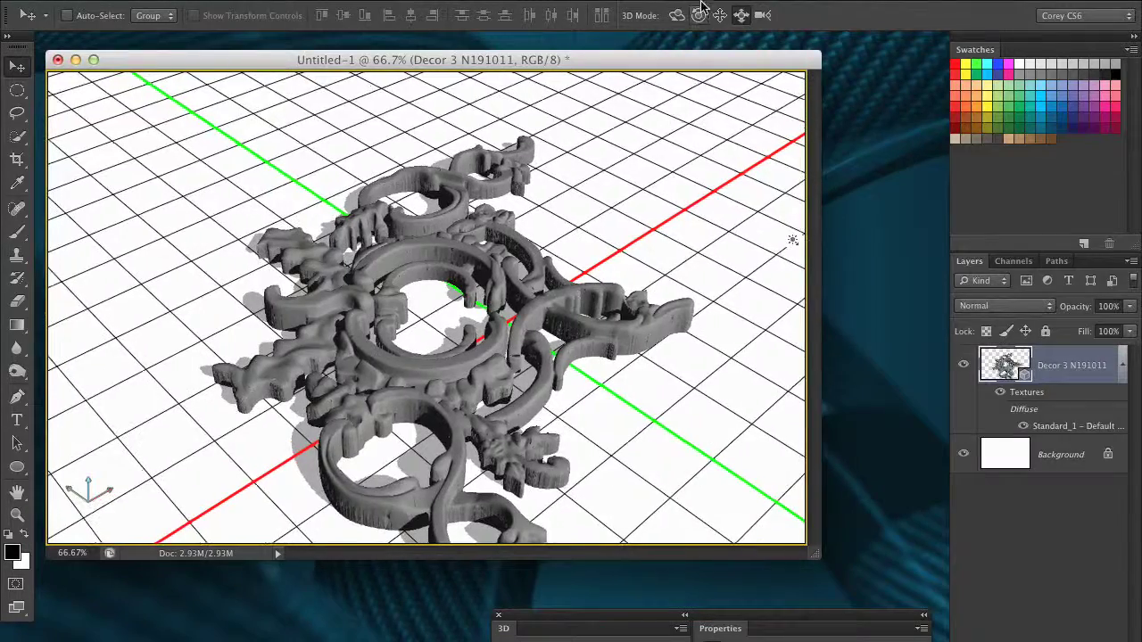
left_click(676, 15)
left_click_drag(521, 245, 498, 270)
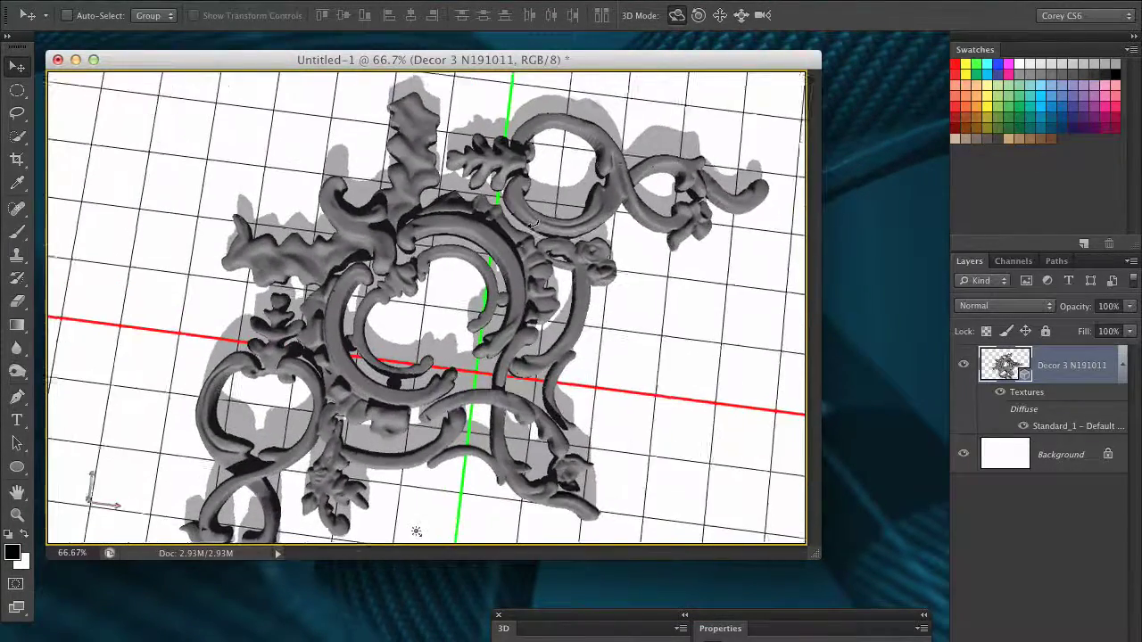
Step: Bring the 3D and Properties panels back, expand the Potolok_ug group, and inspect its coordinates and the sub01 mesh properties
left_click_drag(731, 616, 767, 265)
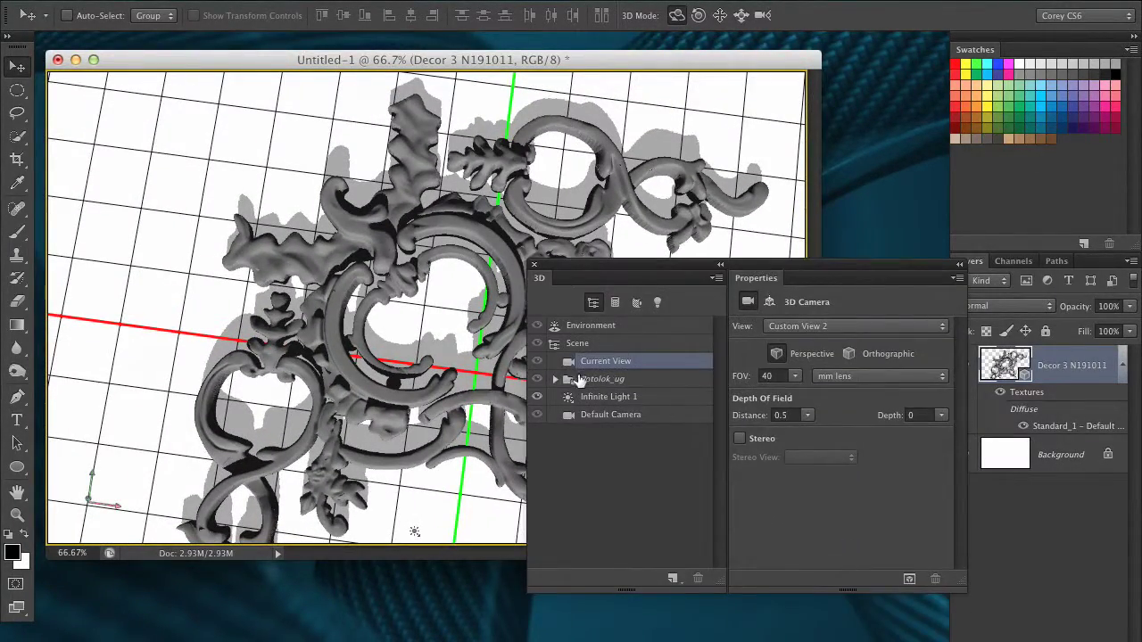
left_click(555, 378)
left_click(610, 379)
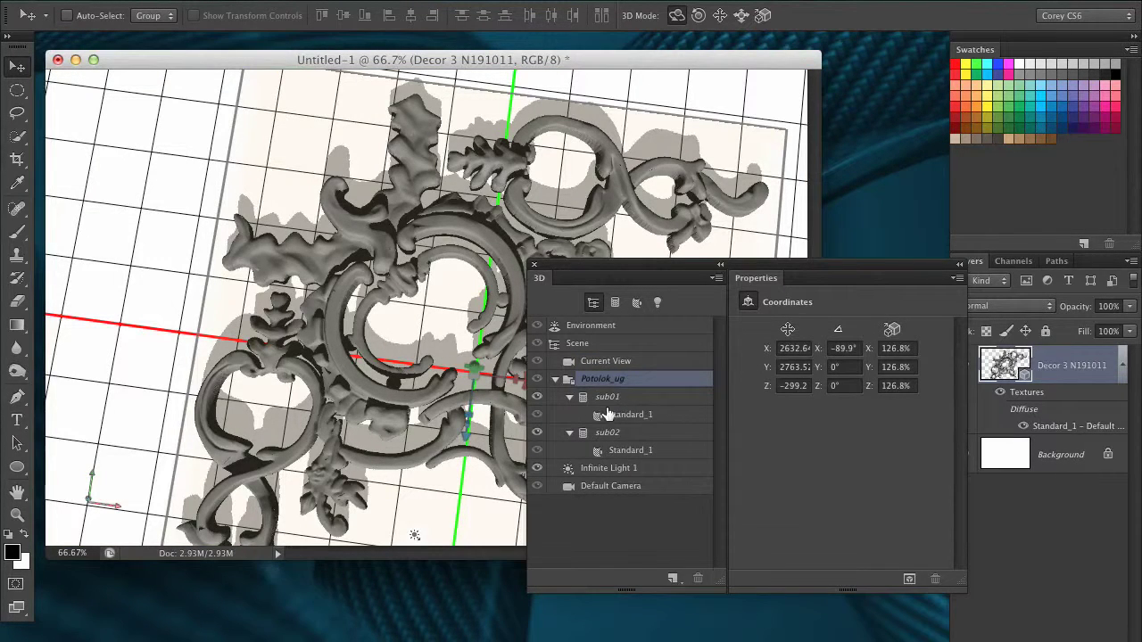
left_click(646, 401)
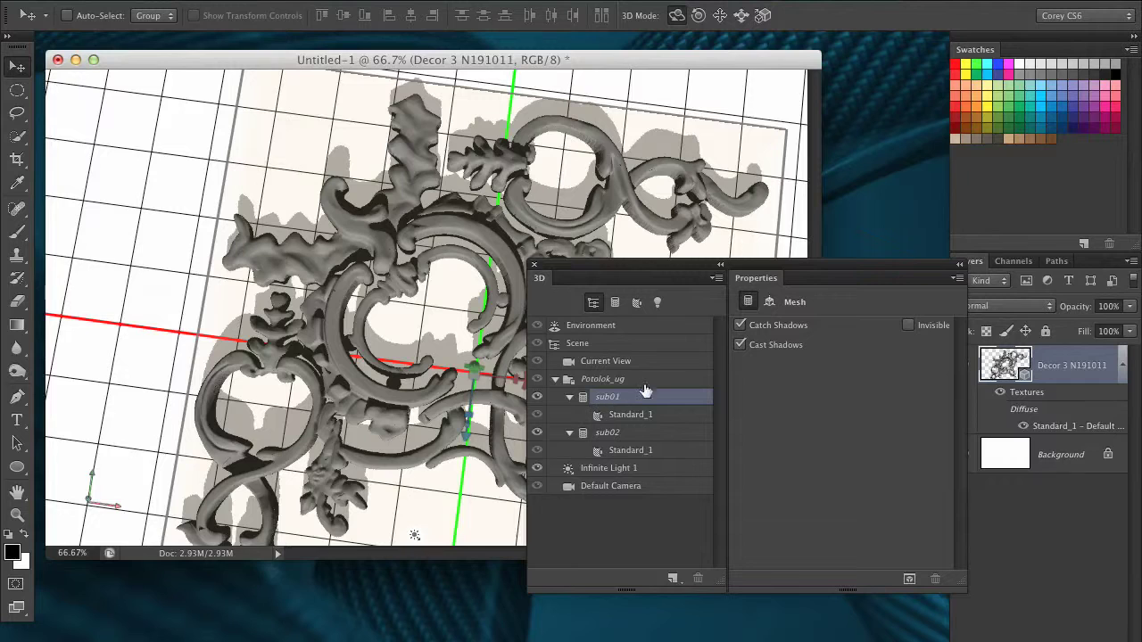
left_click_drag(696, 267, 643, 272)
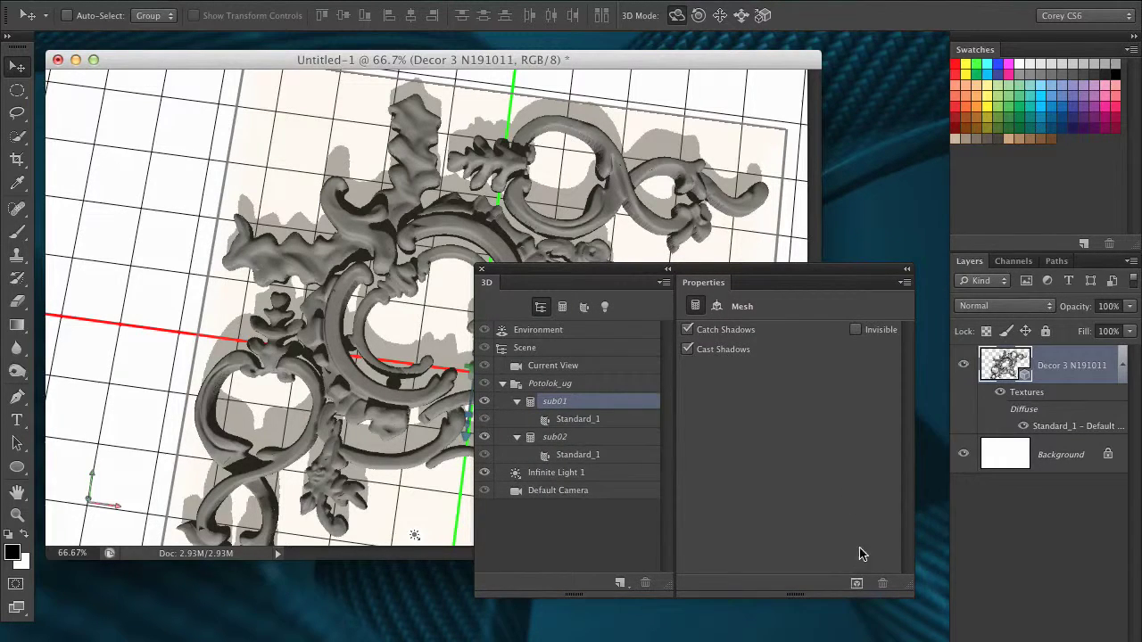
Step: Select the Standard_1 material of the sub01 mesh and reposition the floating panels so its material properties are accessible
left_click_drag(621, 269, 650, 299)
left_click(662, 454)
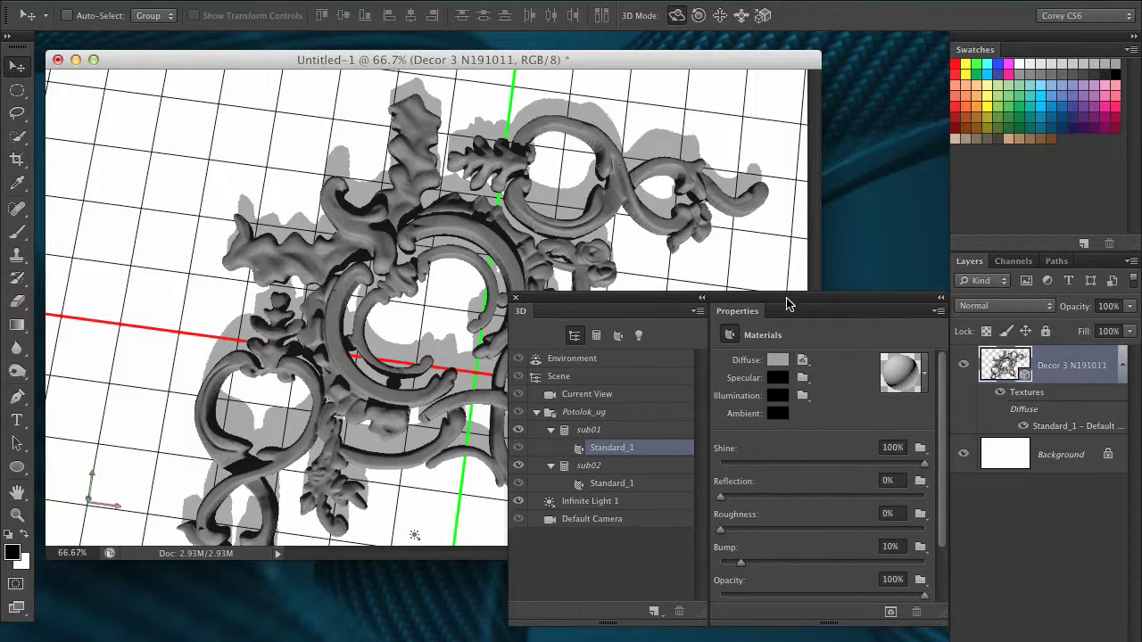
left_click_drag(788, 302, 720, 310)
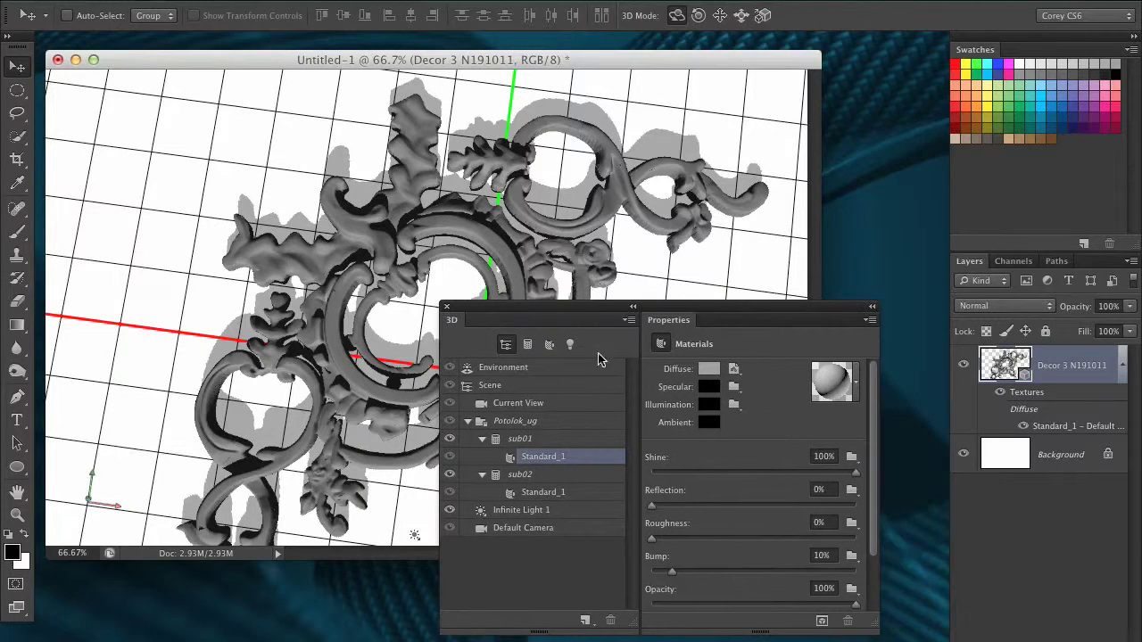
left_click(733, 369)
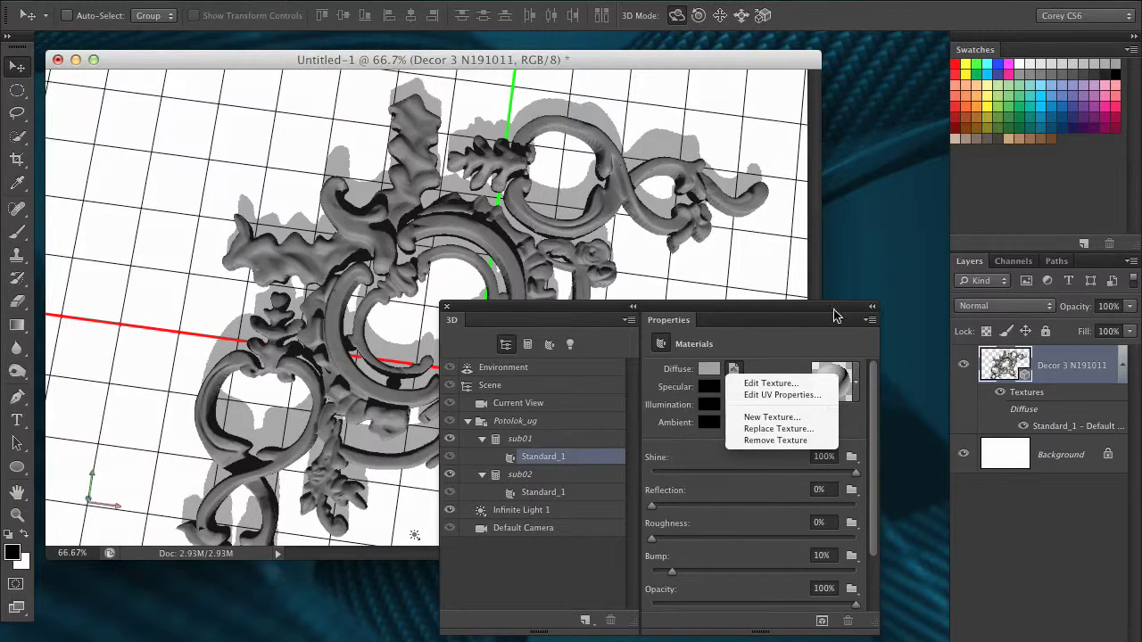
left_click(797, 417)
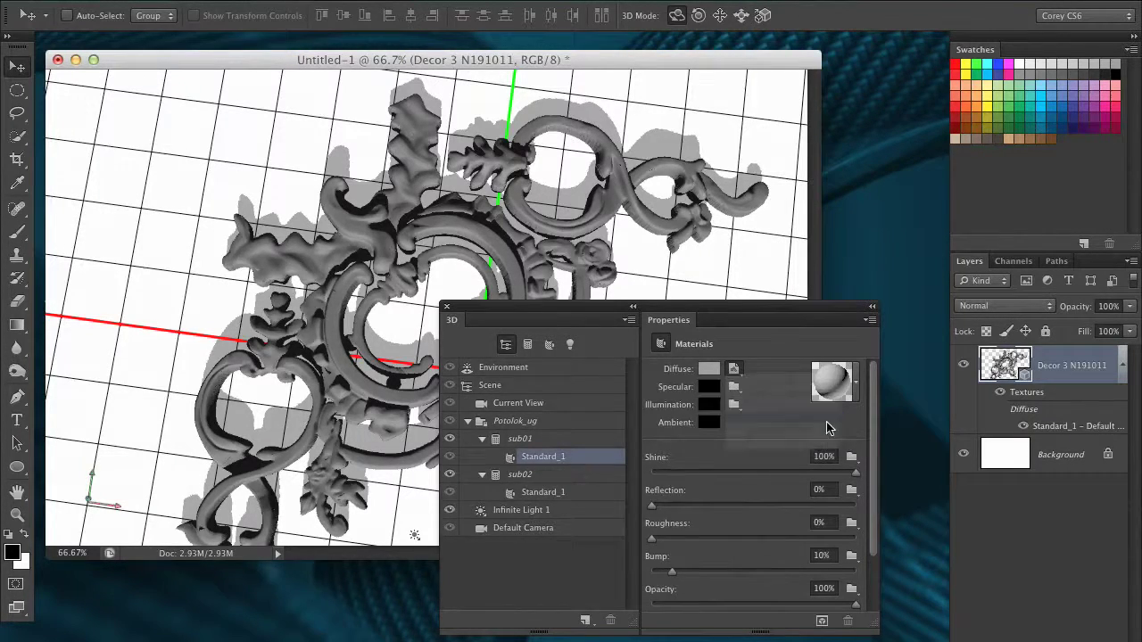
left_click(631, 268)
Step: Replace the material's diffuse texture with Fotolia_910614_S.jpg from the Desktop and move the floating panels aside to uncover the ornament
left_click(733, 369)
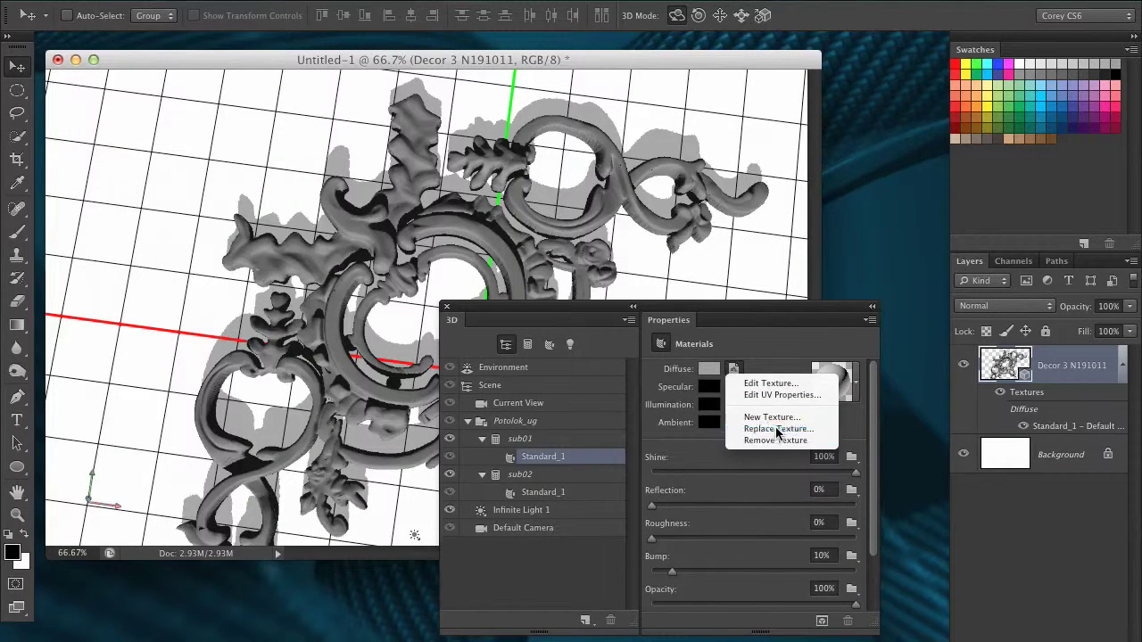
left_click(767, 429)
mouse_move(399, 148)
left_mouse_down()
mouse_move(390, 172)
mouse_move(416, 159)
left_mouse_up()
left_click(415, 159)
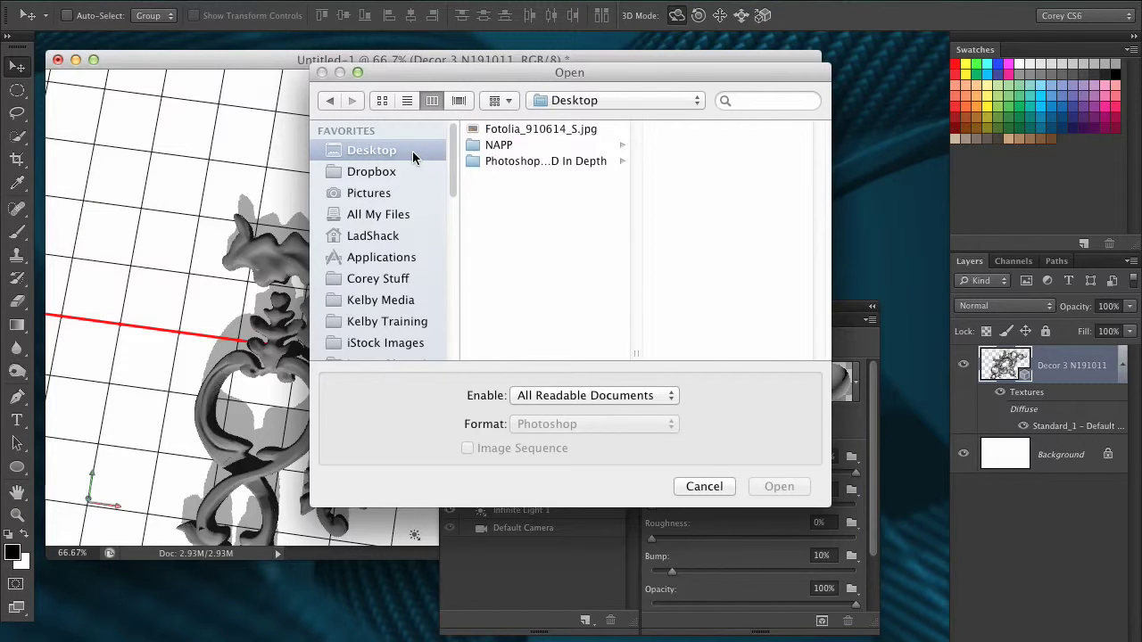
left_click(542, 131)
left_click(779, 486)
left_click_drag(592, 310, 854, 321)
left_click_drag(778, 319, 673, 289)
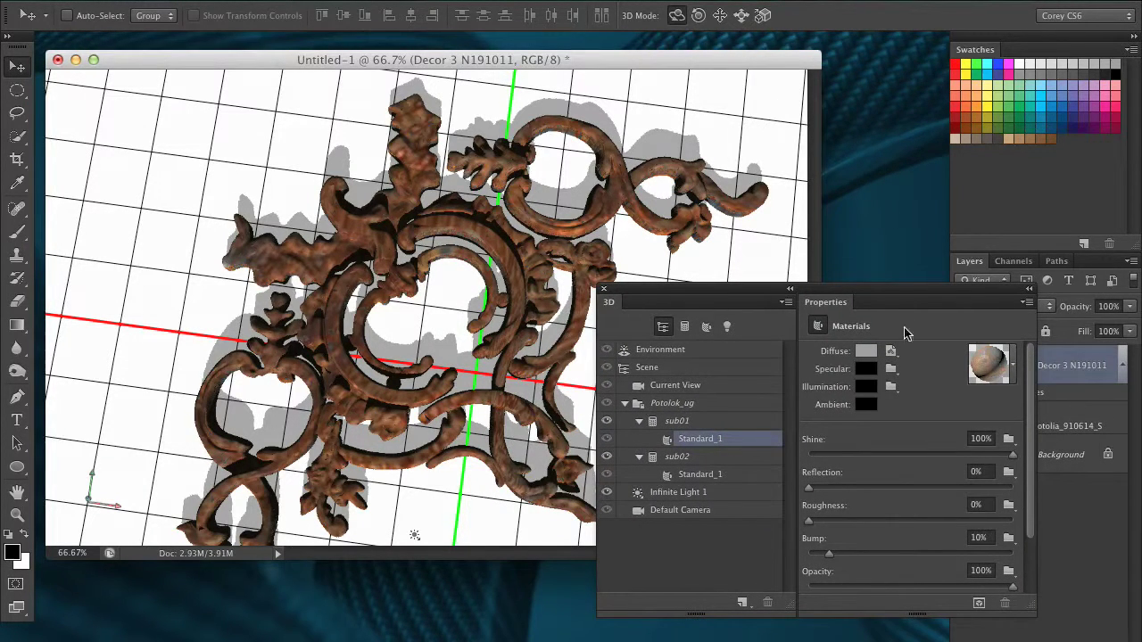
Step: Edit the diffuse texture's UV properties, setting U Scale to 478.35% and V Scale to 557.73%, keeping the dialog clear of the model
left_click(891, 351)
left_click(920, 378)
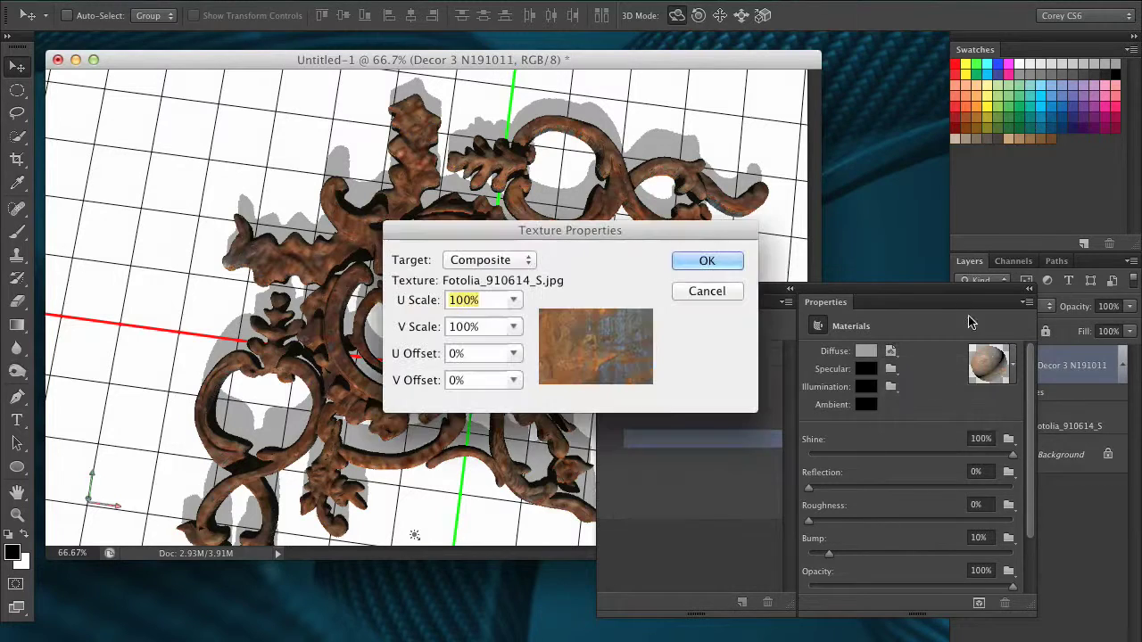
left_click_drag(646, 237, 900, 278)
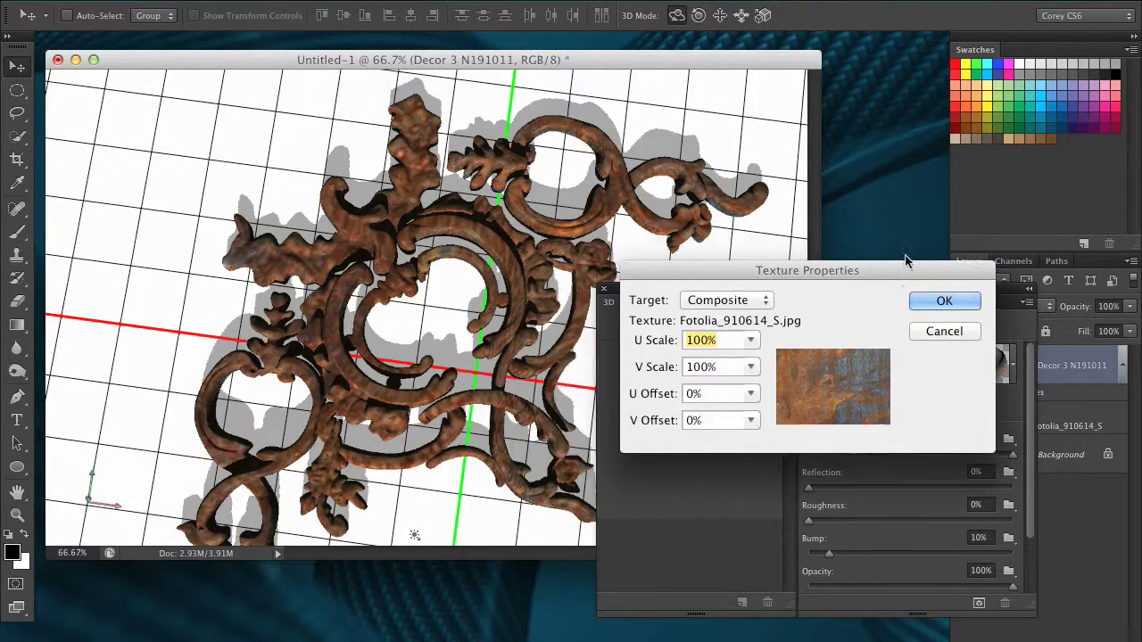
left_click_drag(741, 278, 742, 279)
left_click(752, 368)
left_click_drag(752, 391, 782, 394)
left_click(752, 342)
left_click(752, 368)
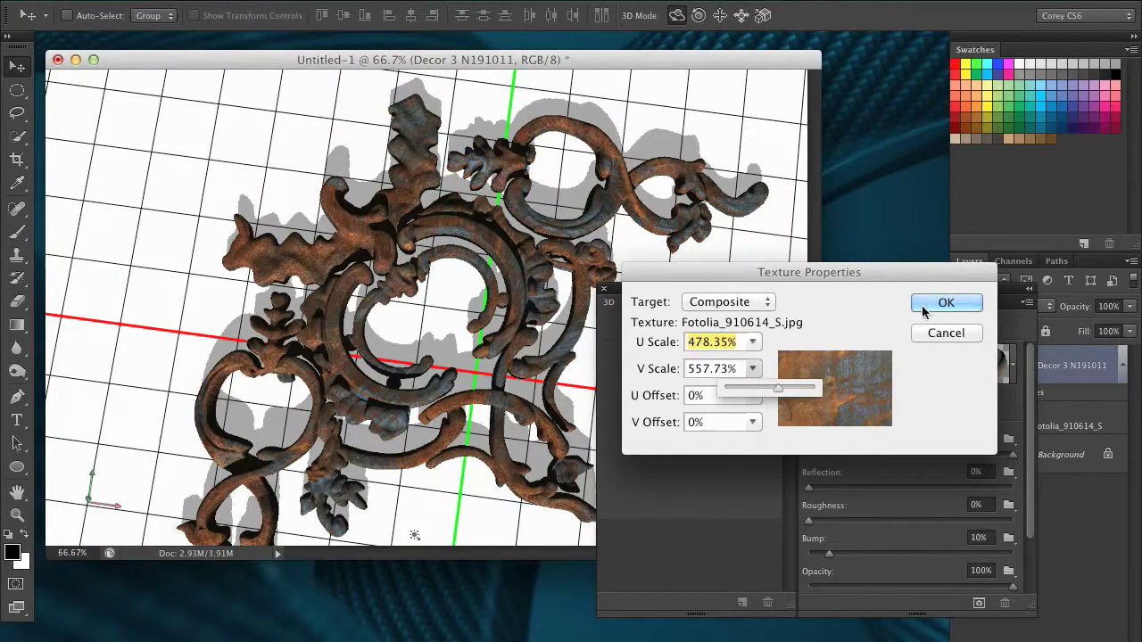
left_click(946, 303)
Step: Move the floating panels off the canvas and orbit the current view around the ornament to examine the texture from low and high angles
left_click_drag(780, 307, 959, 394)
left_click(643, 357)
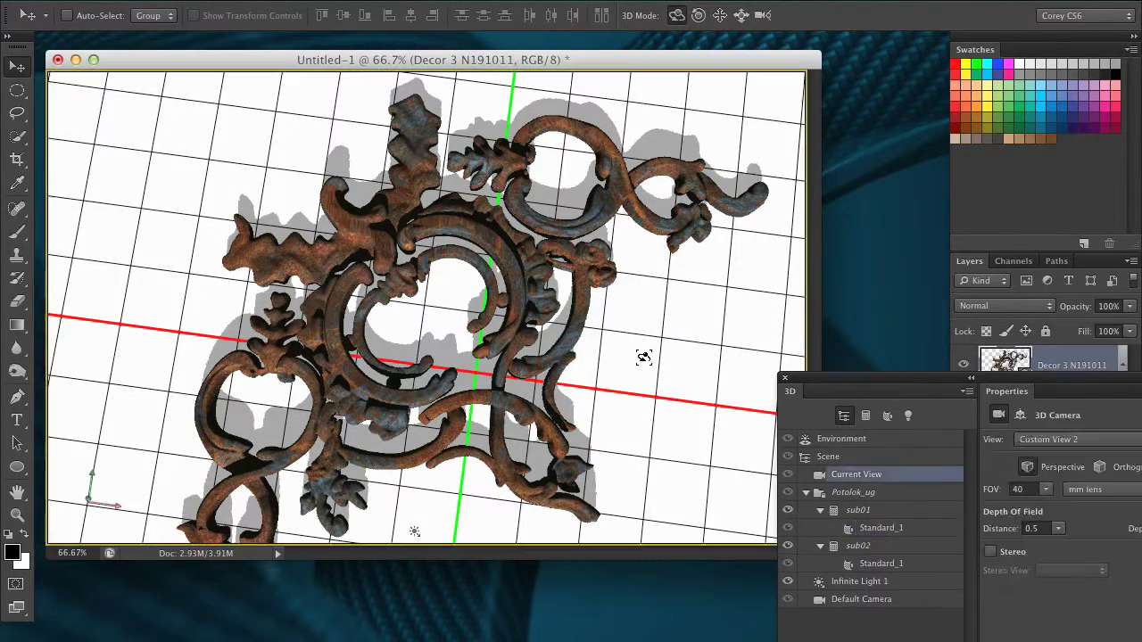
left_click_drag(592, 375, 720, 284)
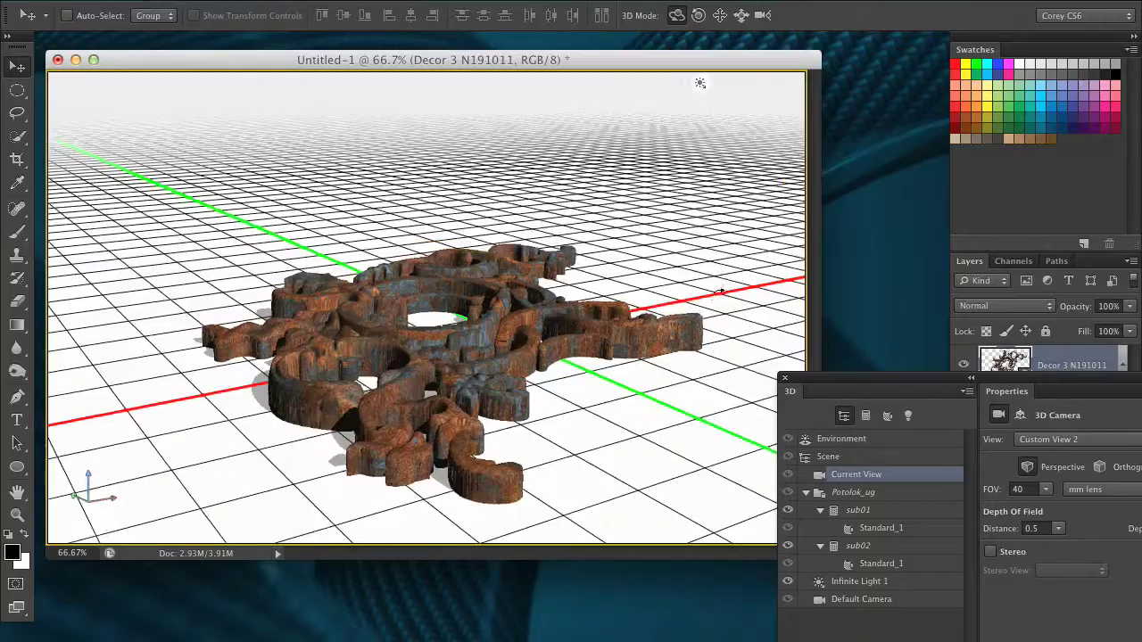
left_click_drag(605, 347, 491, 326)
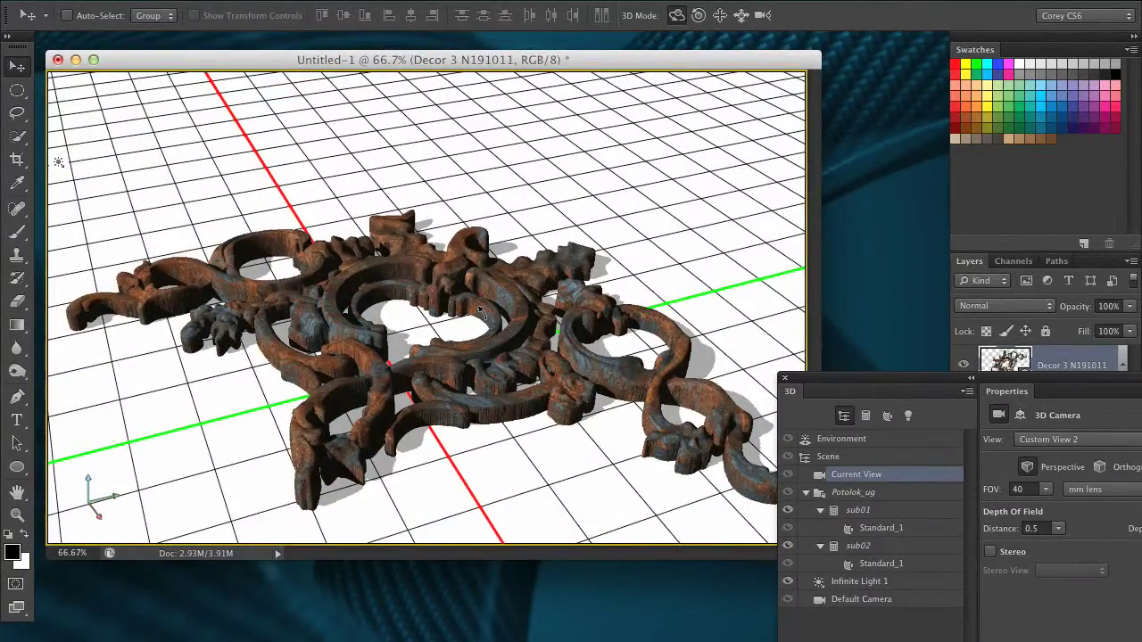
left_click_drag(446, 363, 425, 386)
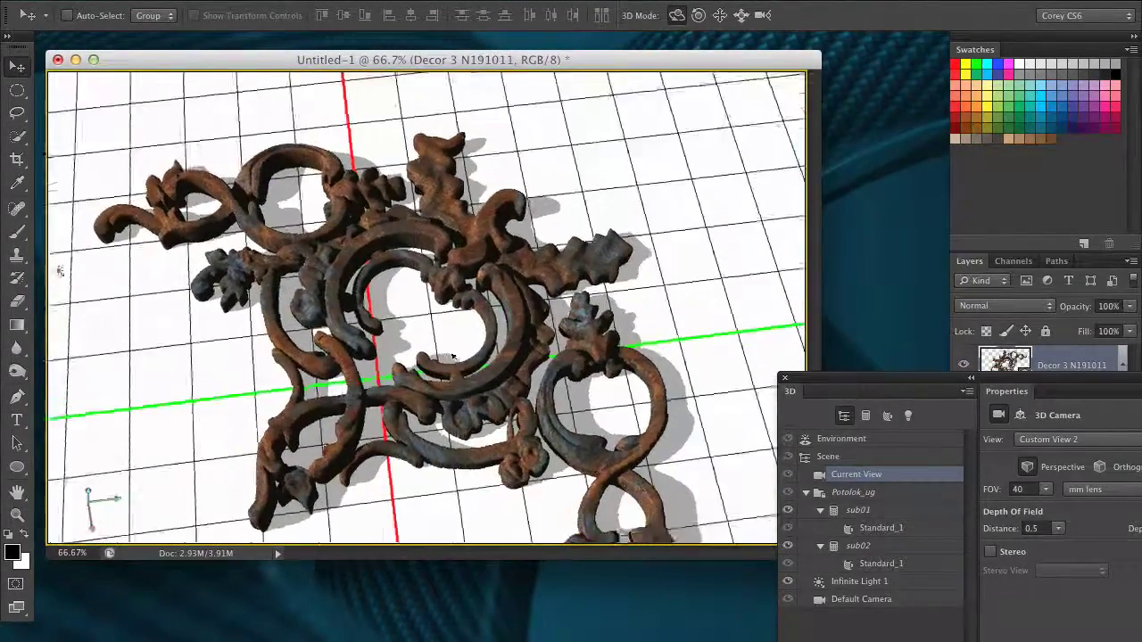
left_click_drag(568, 340, 594, 304)
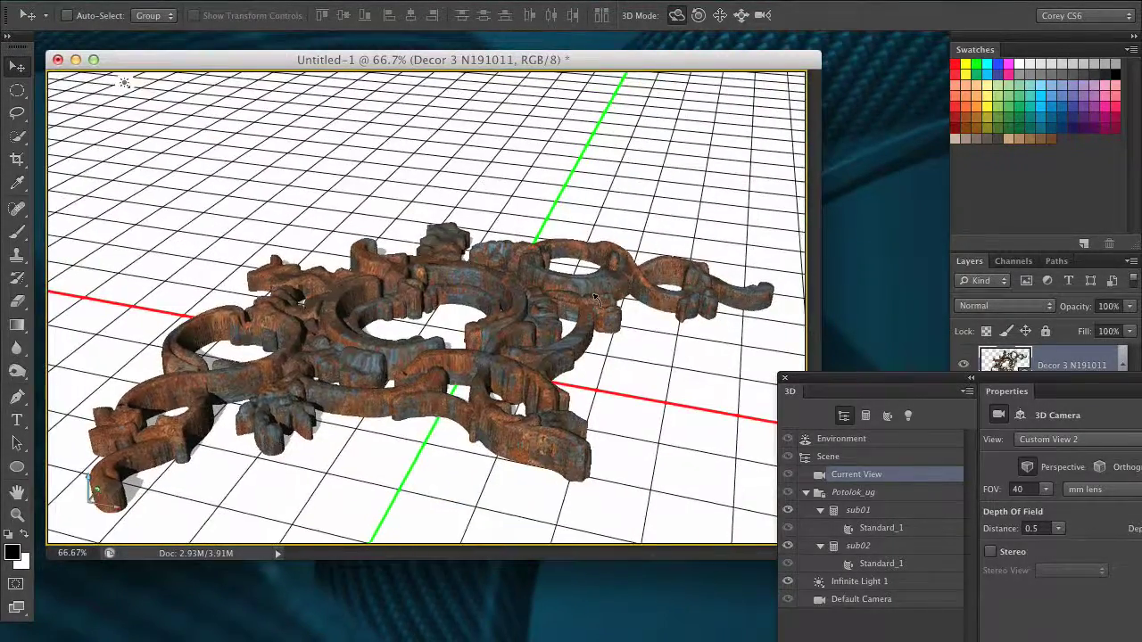
left_click_drag(617, 329, 455, 386)
left_click_drag(492, 340, 483, 302)
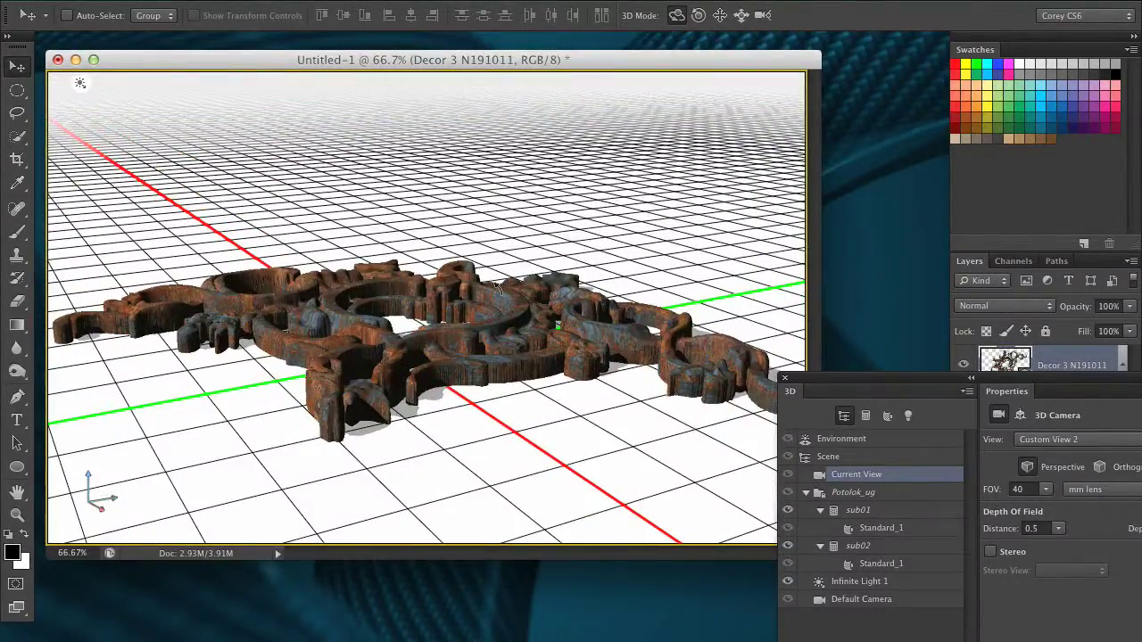
left_click_drag(373, 329, 369, 316)
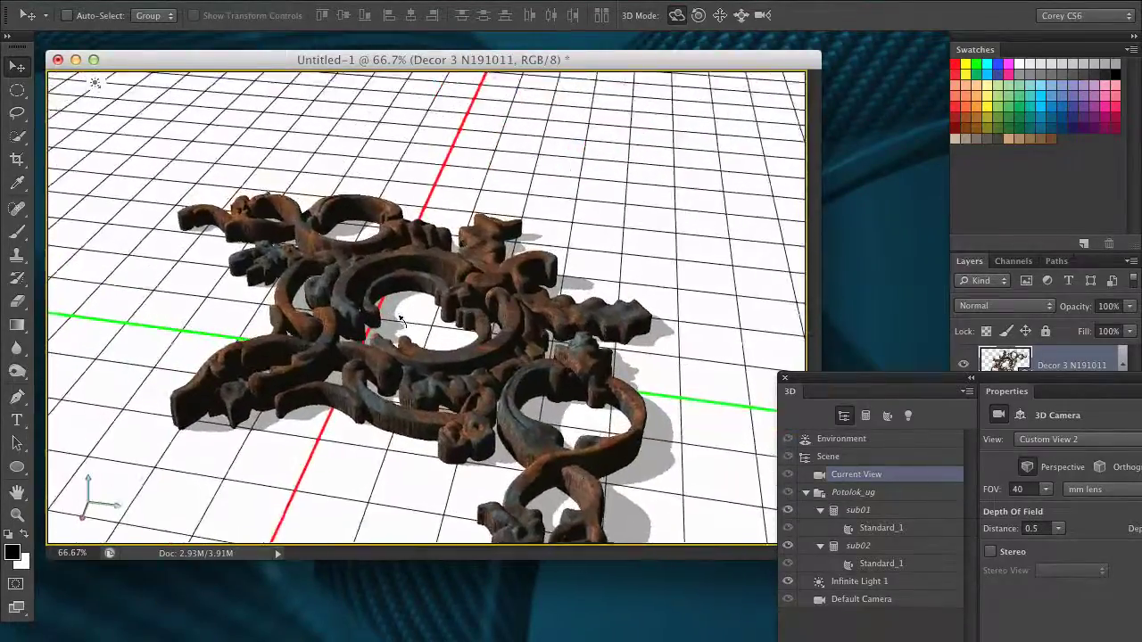
left_click_drag(455, 332, 534, 310)
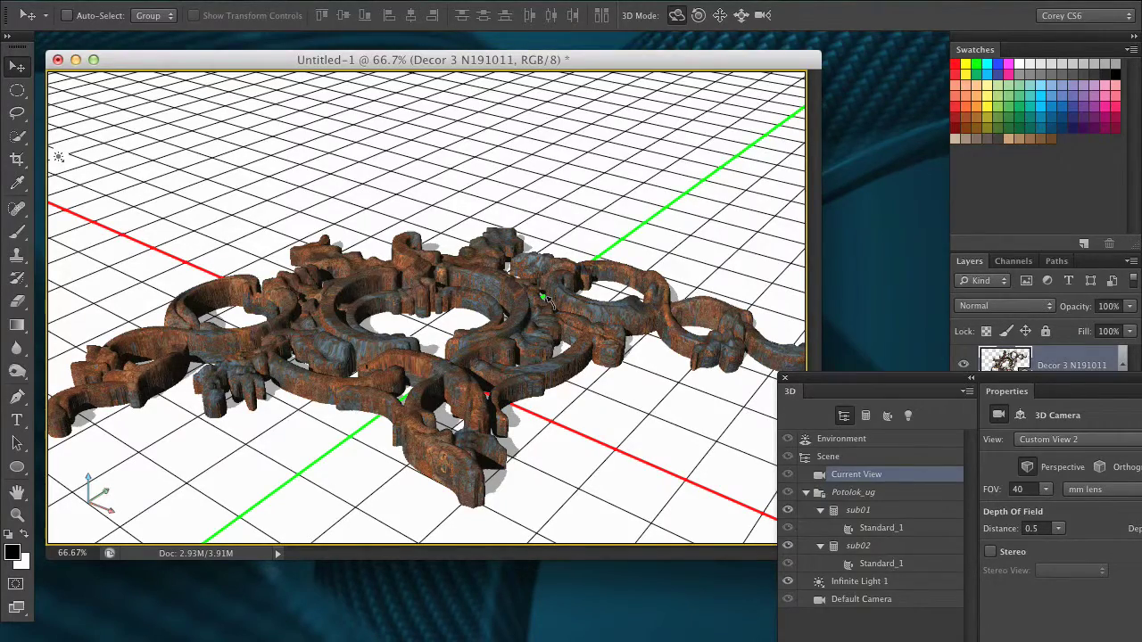
left_click_drag(548, 299, 615, 291)
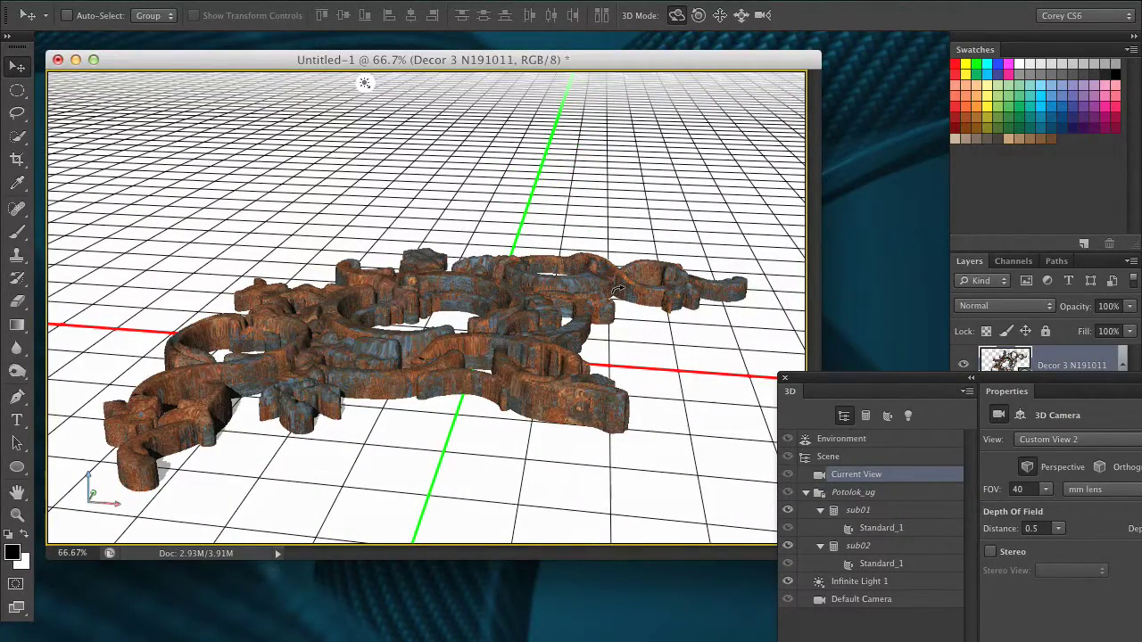
left_click_drag(618, 292, 553, 323)
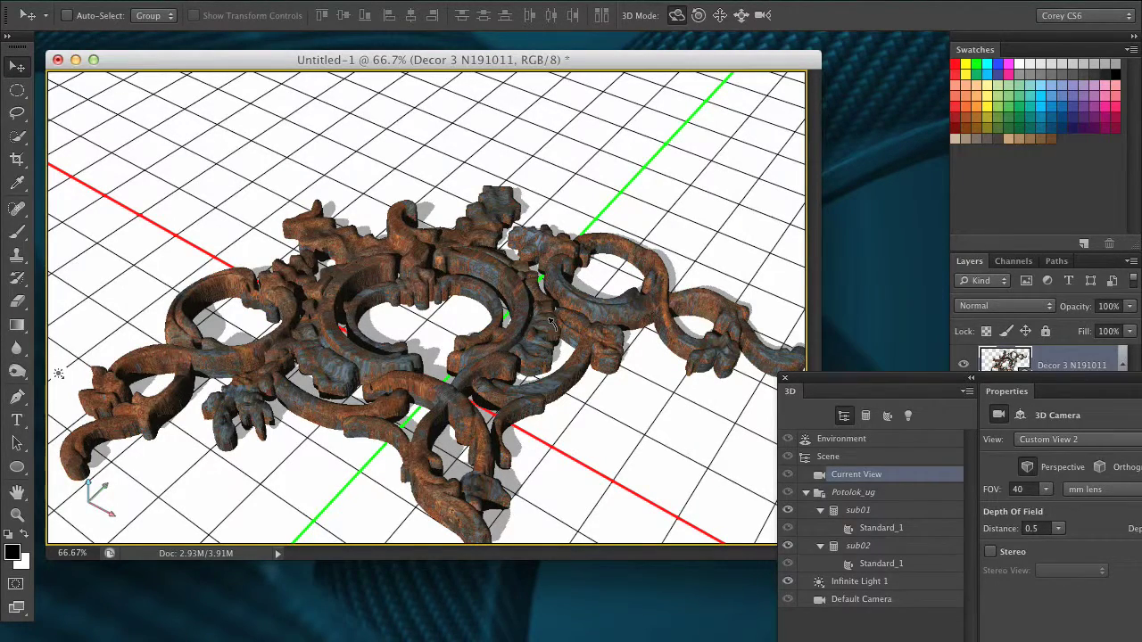
left_click_drag(553, 323, 537, 337)
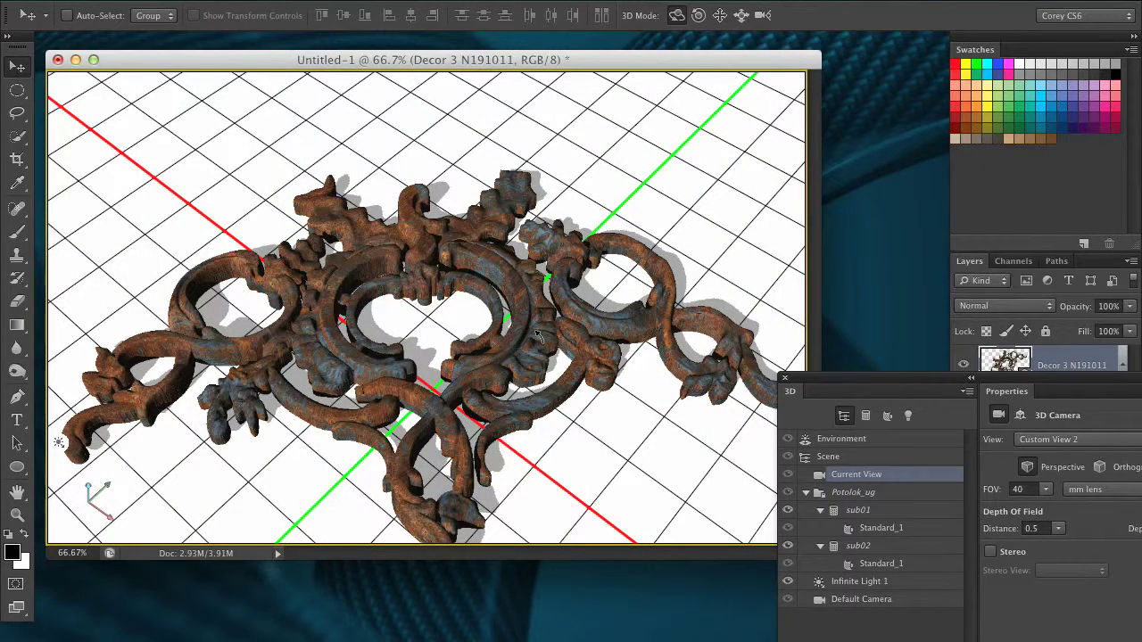
left_click_drag(539, 337, 482, 295)
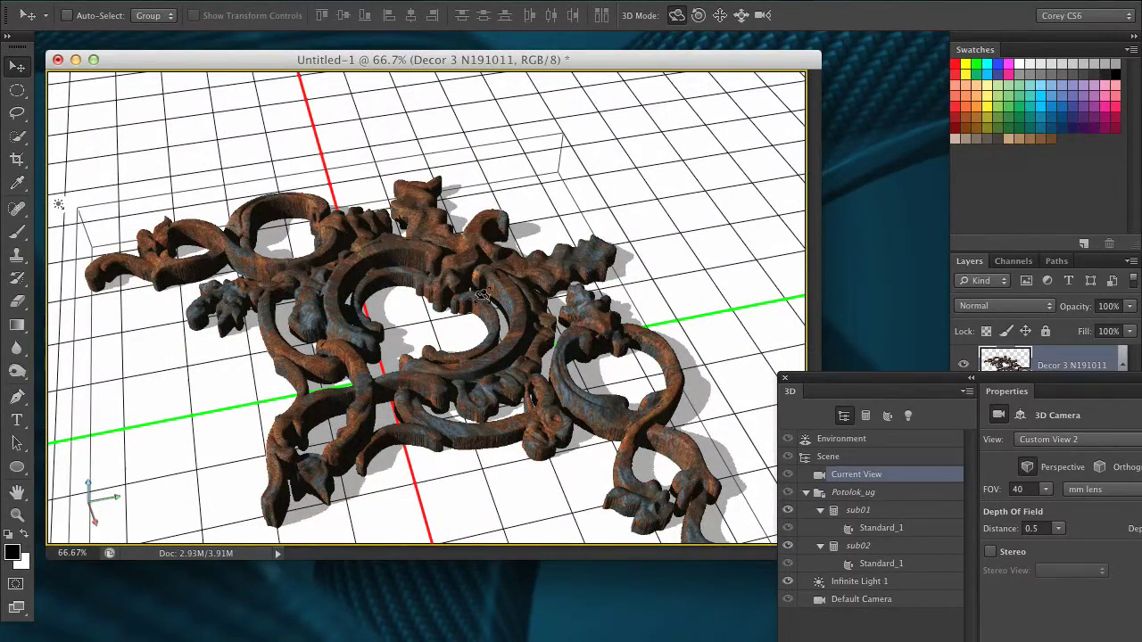